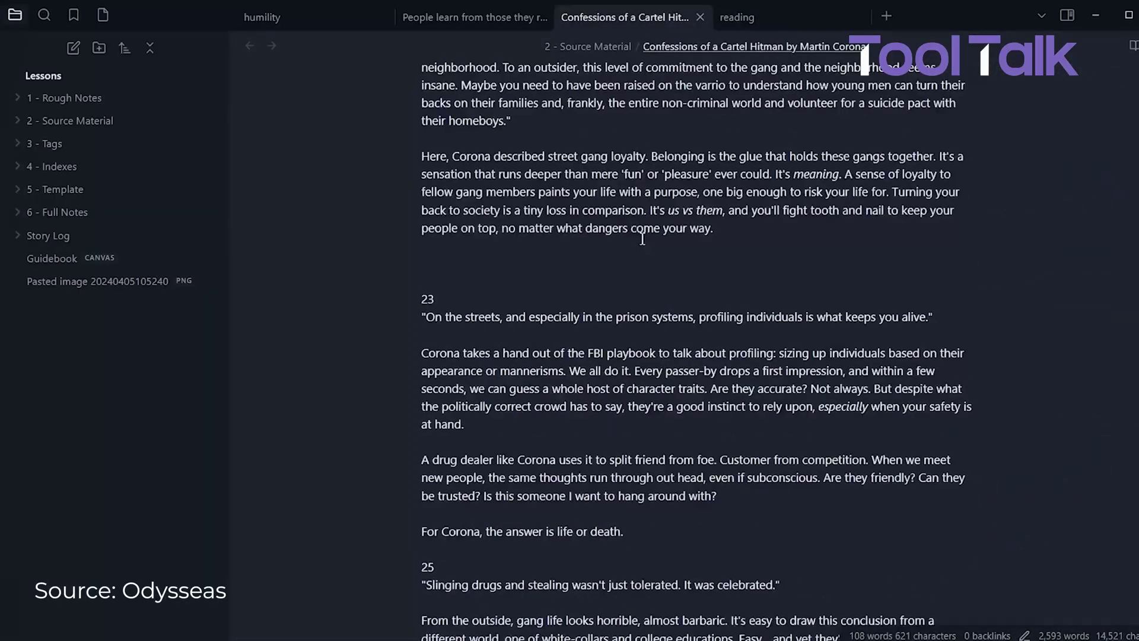
- Scroll down through the commentary in the Confessions of a Cartel Hitman note
scroll(698, 356, "down", 15)
- Switch to Google Keep and expand the 'Take a note...' bar into a blank note editor
left_click(522, 17)
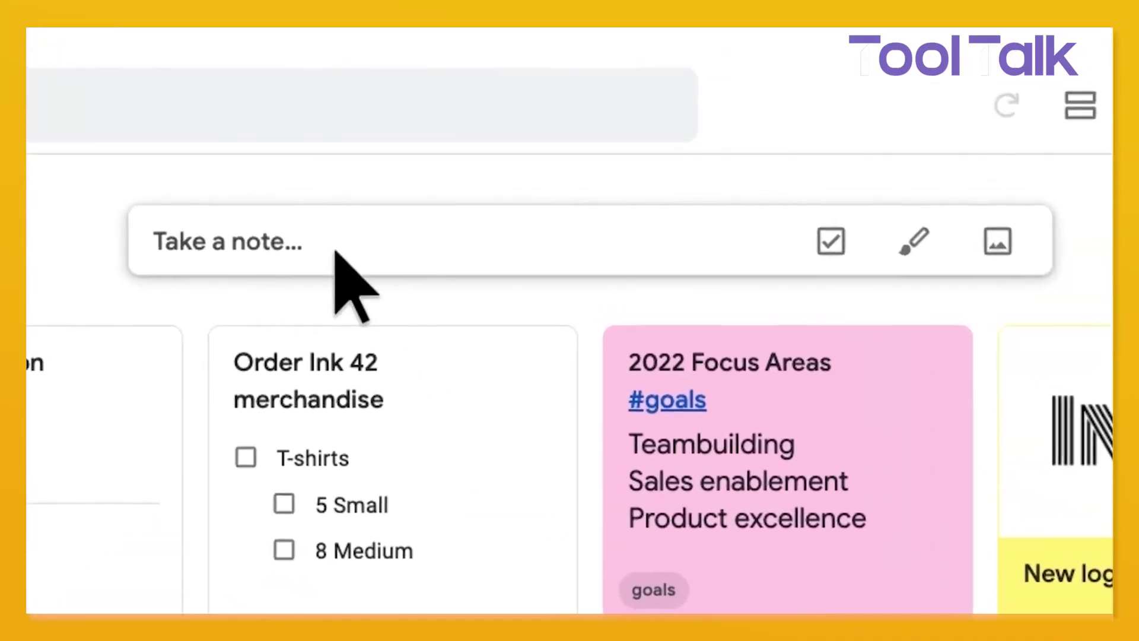
left_click(445, 183)
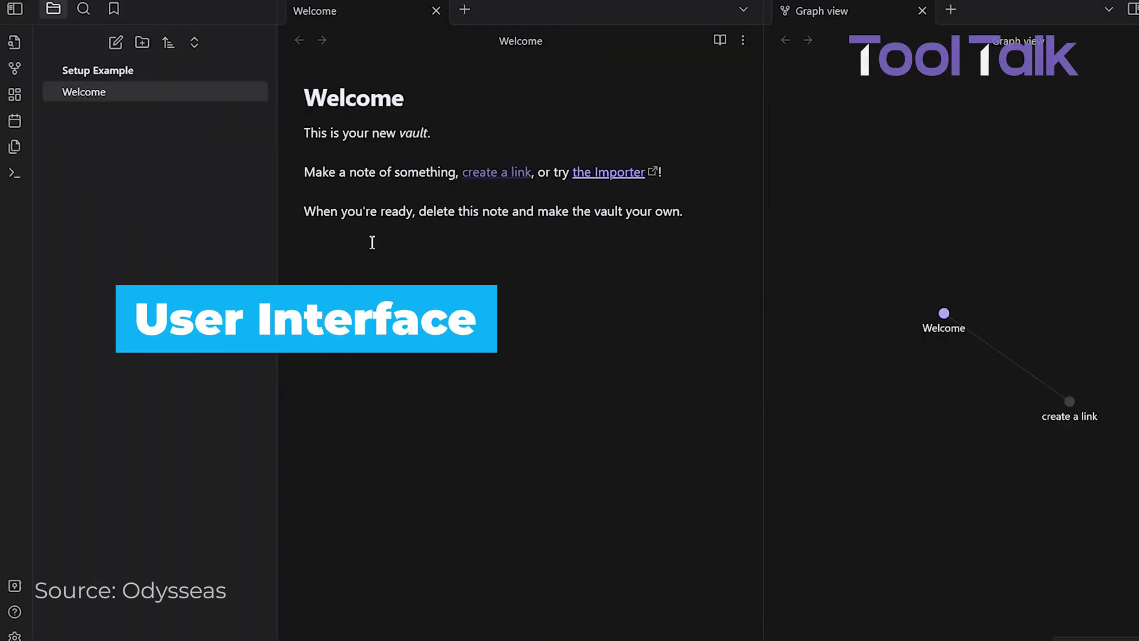
- Close the Welcome note and create a folder named '2 - Source Material'
left_click(437, 11)
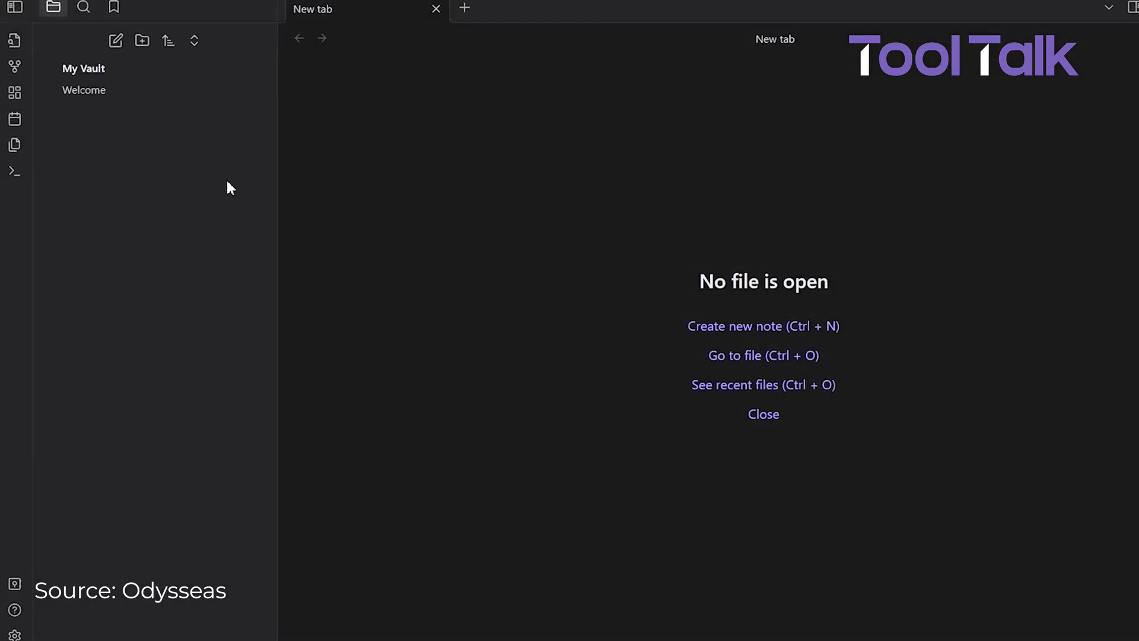
left_click(142, 40)
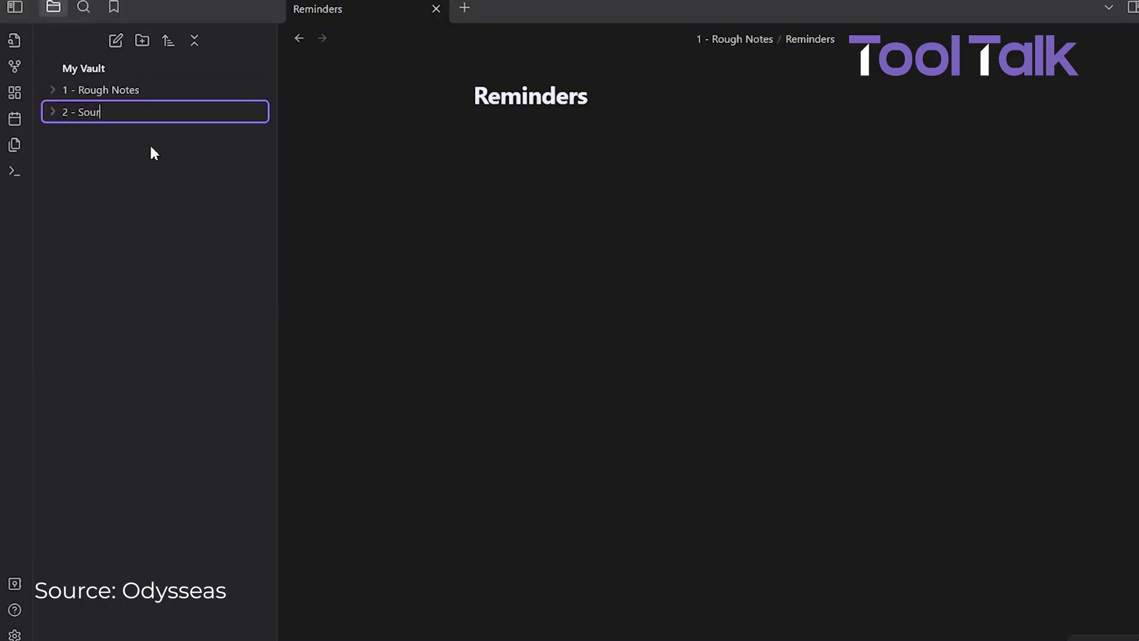
type("ce Material")
key("Return")
- Add a note titled 'The Prince by Niccolo Machiavelli' inside the 2 - Source Material folder
right_click(150, 112)
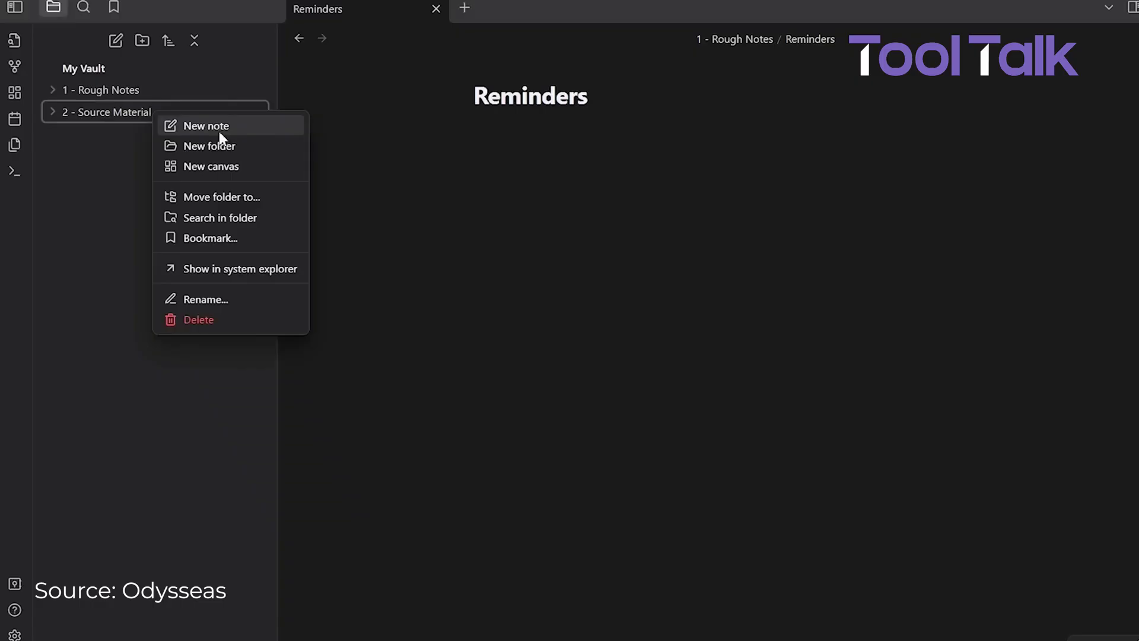
left_click(219, 123)
type("The Prince by Niccolo Machiave")
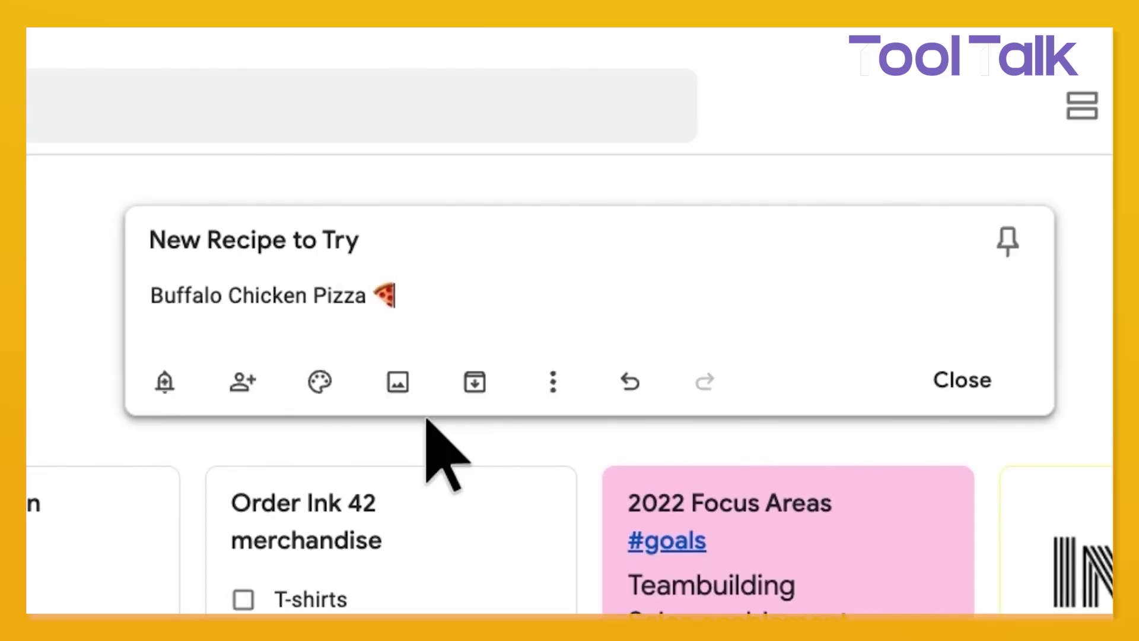
- Give the New Recipe to Try note the food-themed pizza background and close it
left_click(320, 382)
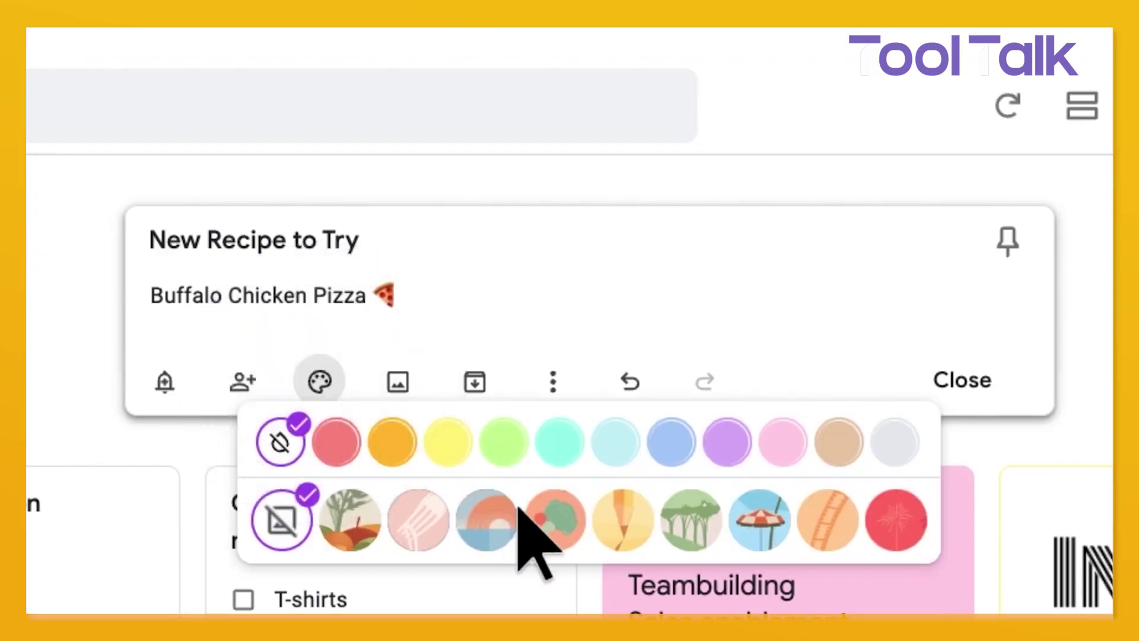
left_click(553, 523)
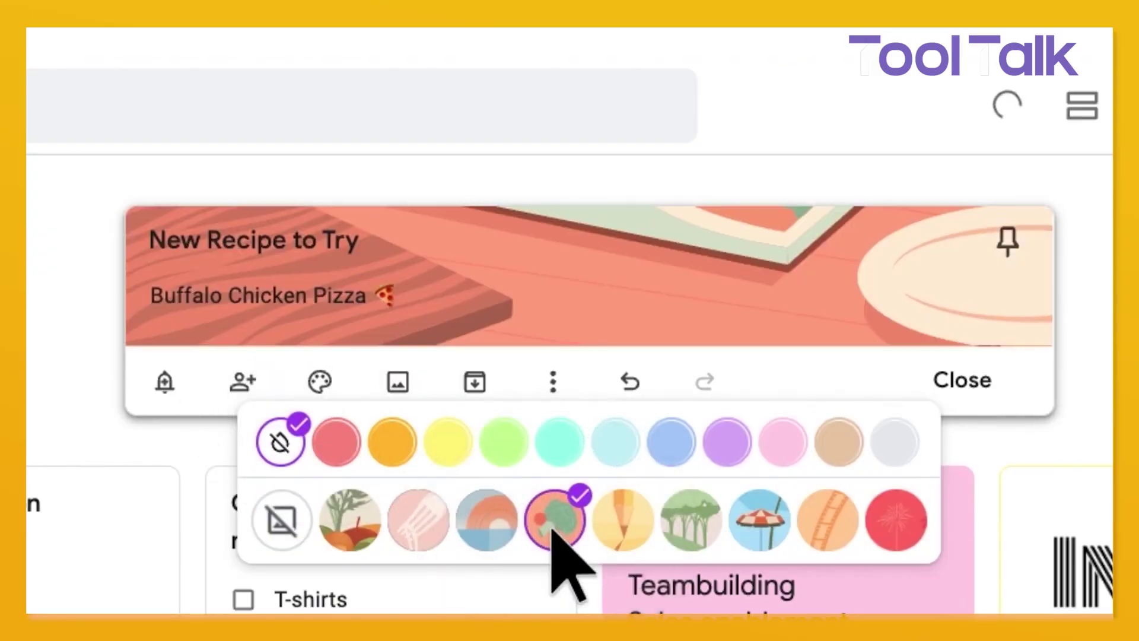
left_click(974, 382)
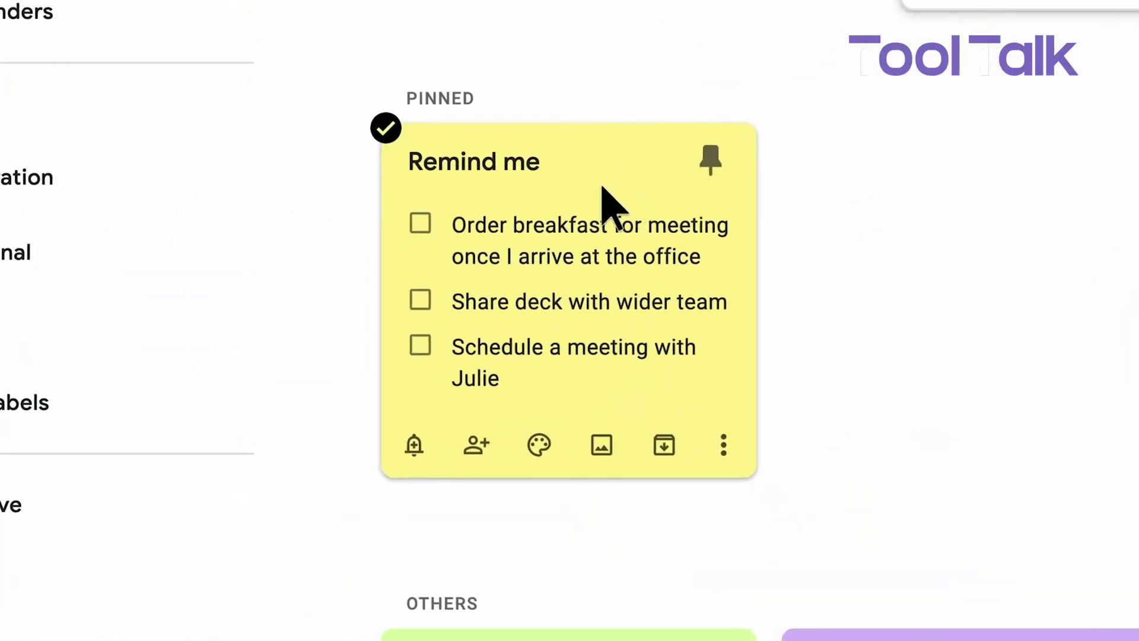
- Open the Remind me checklist, choose a Pick place reminder, and focus the location field
left_click(602, 188)
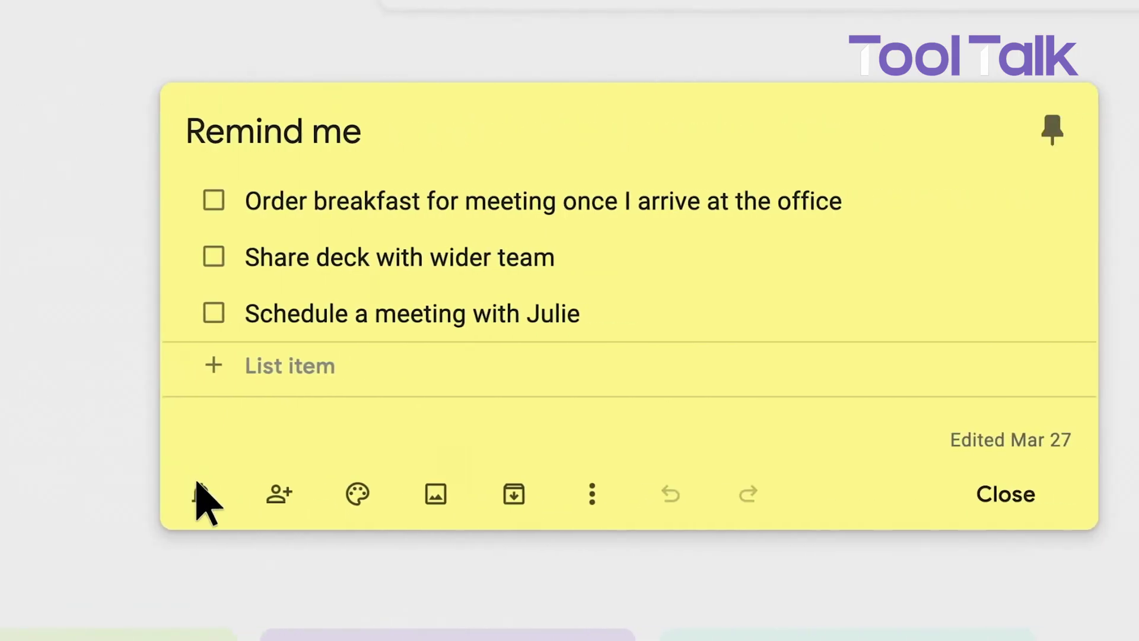
left_click(148, 499)
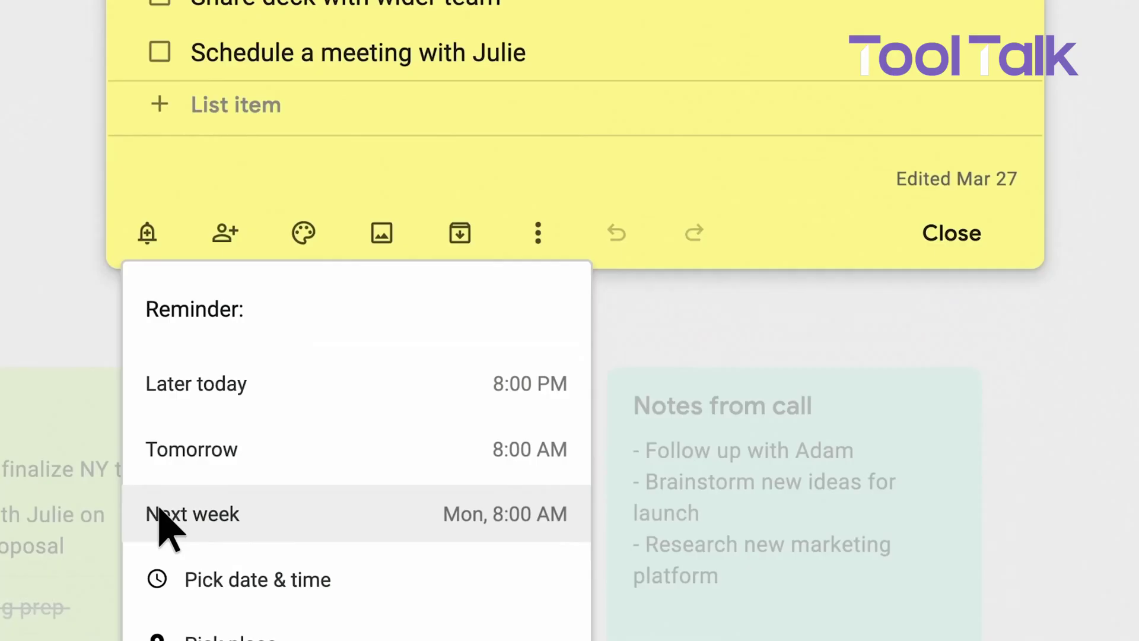
left_click(168, 493)
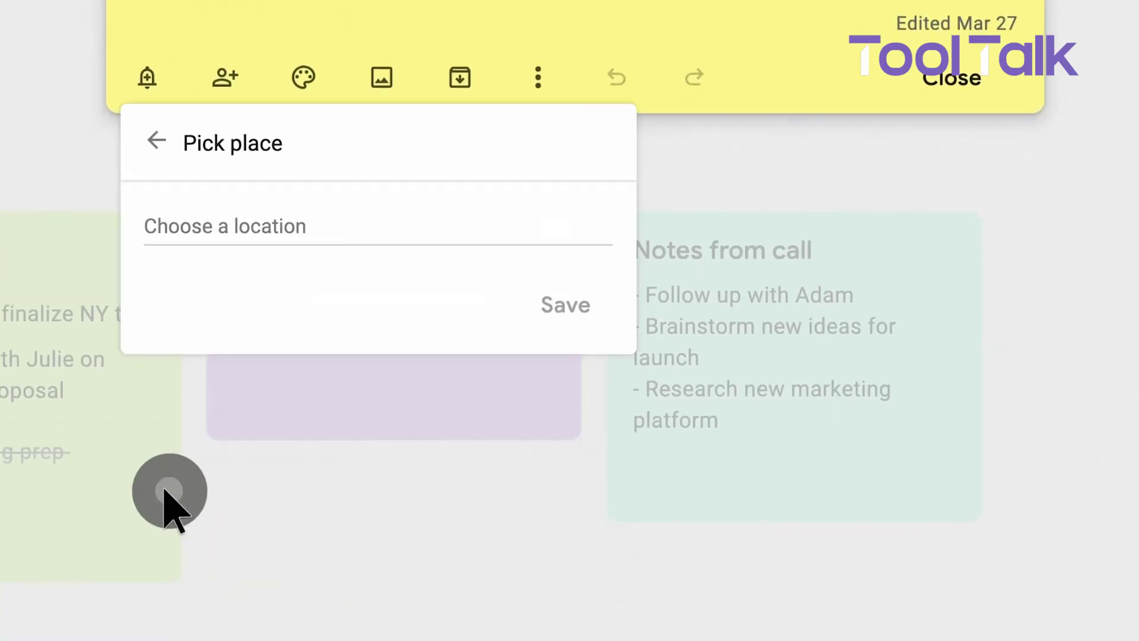
left_click(194, 228)
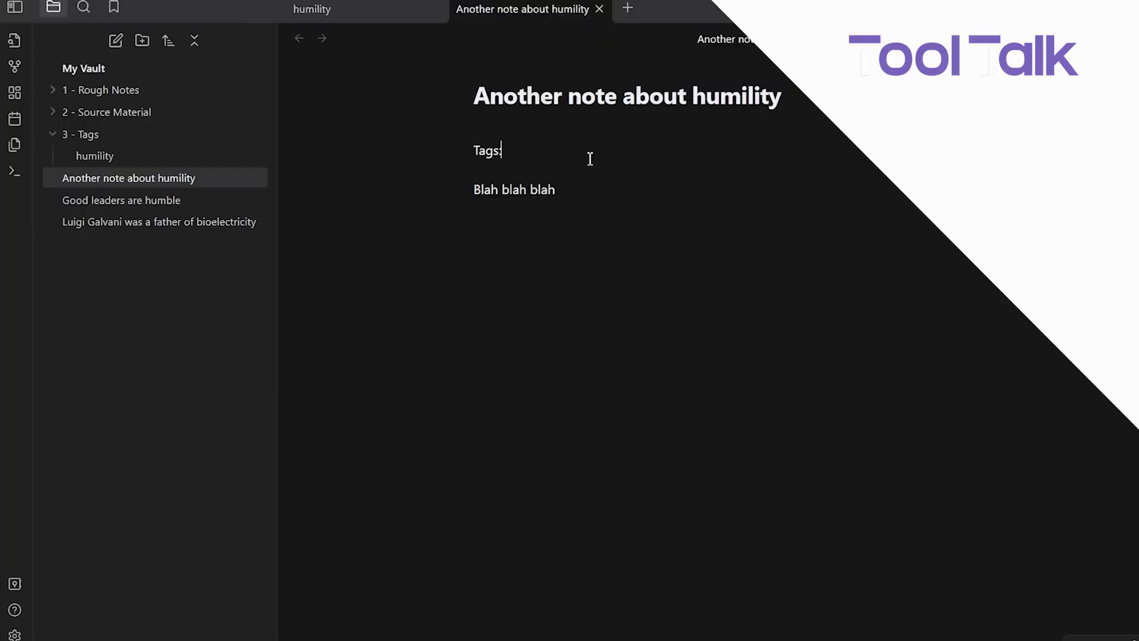
- Type [[humility after Tags: to link the note, then open the biography tag note
type("[[humility")
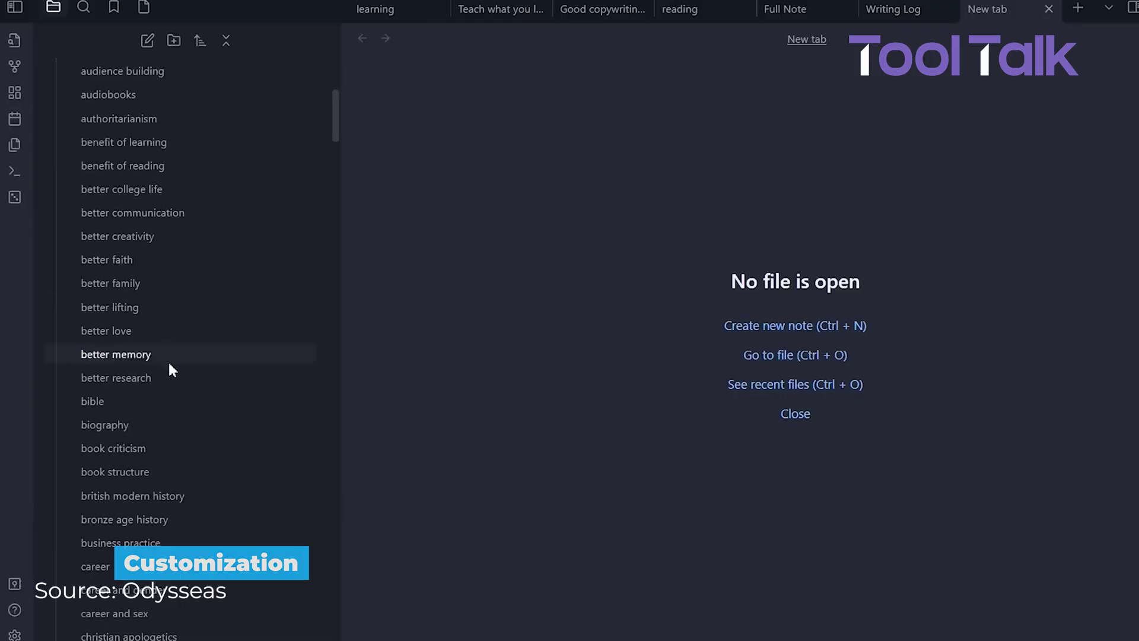
scroll(178, 386, "down", 3)
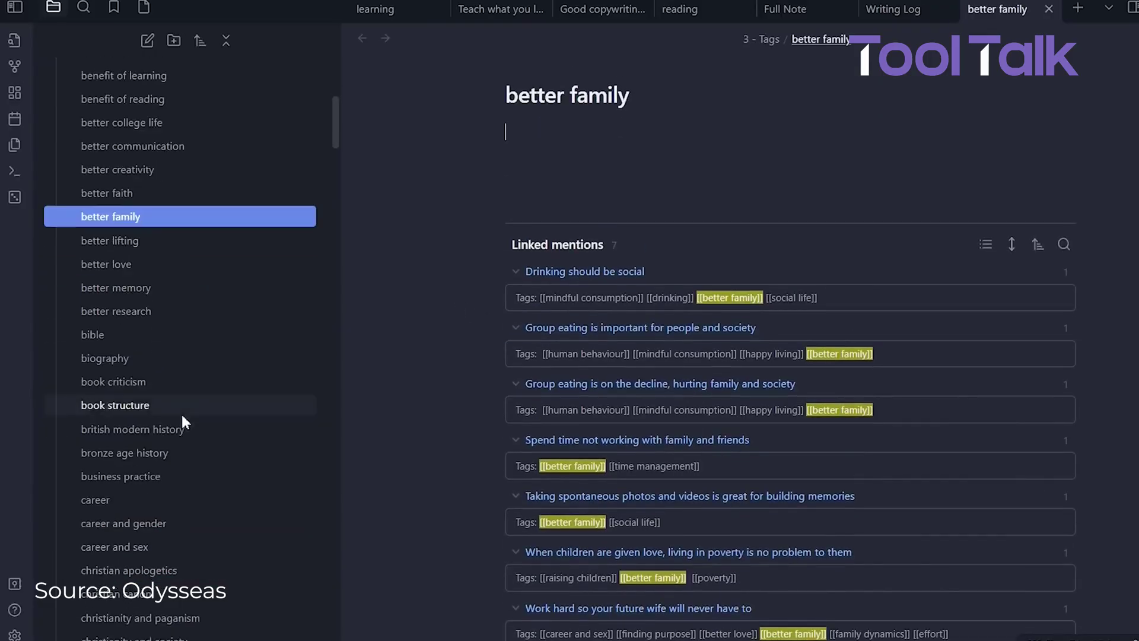
left_click(167, 344)
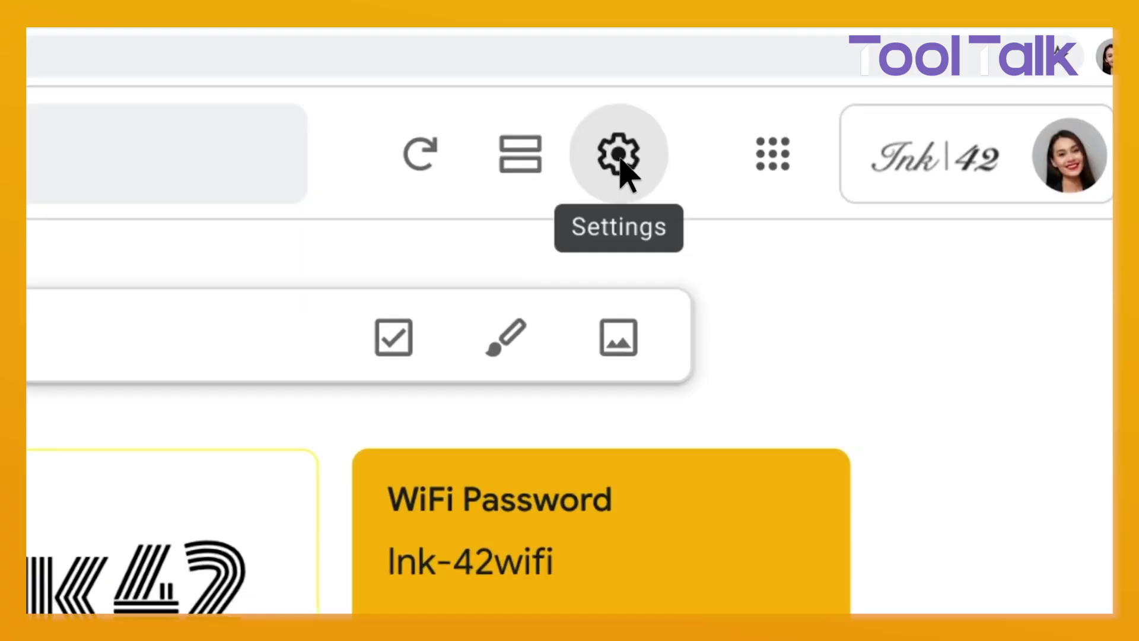
- Enable Keep's dark theme and open the Client Restaurant Options note
left_click(620, 156)
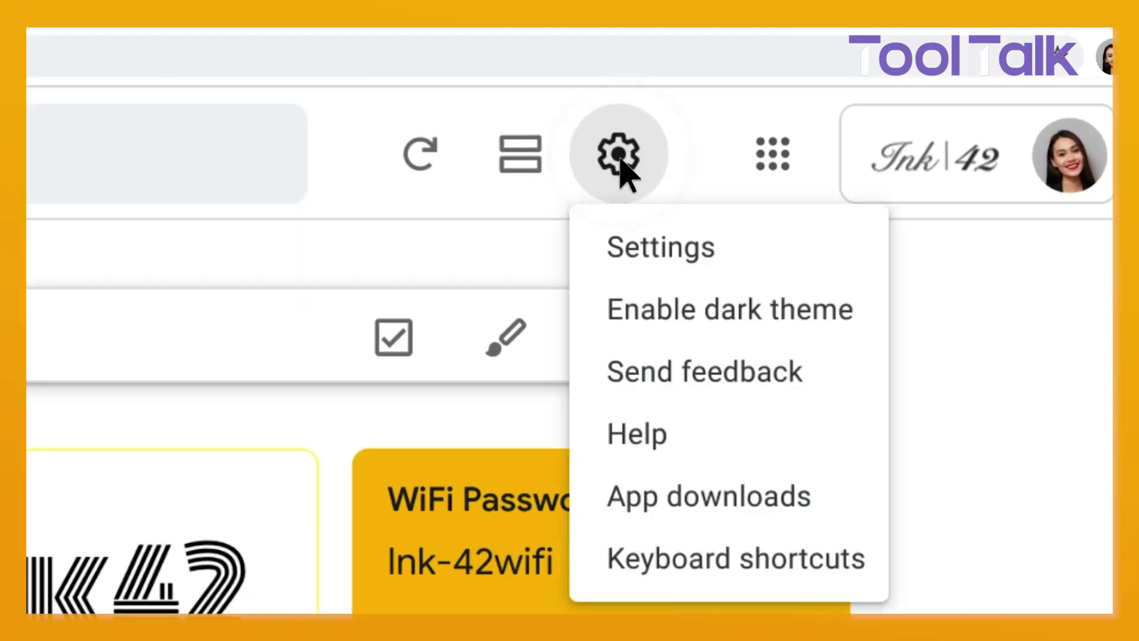
left_click(826, 314)
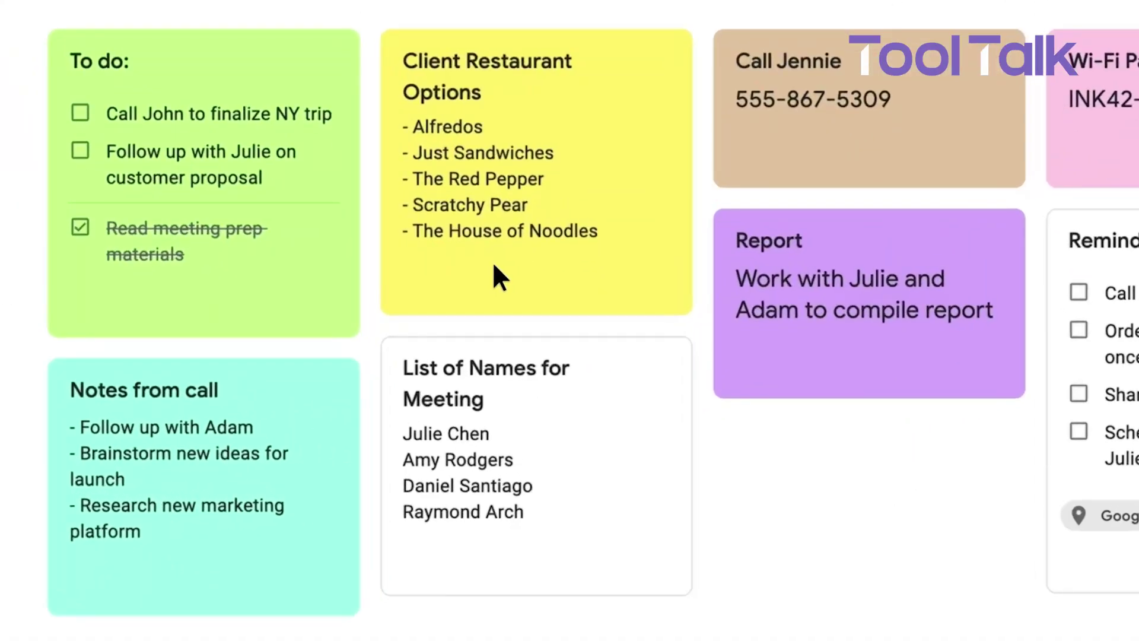
left_click(494, 265)
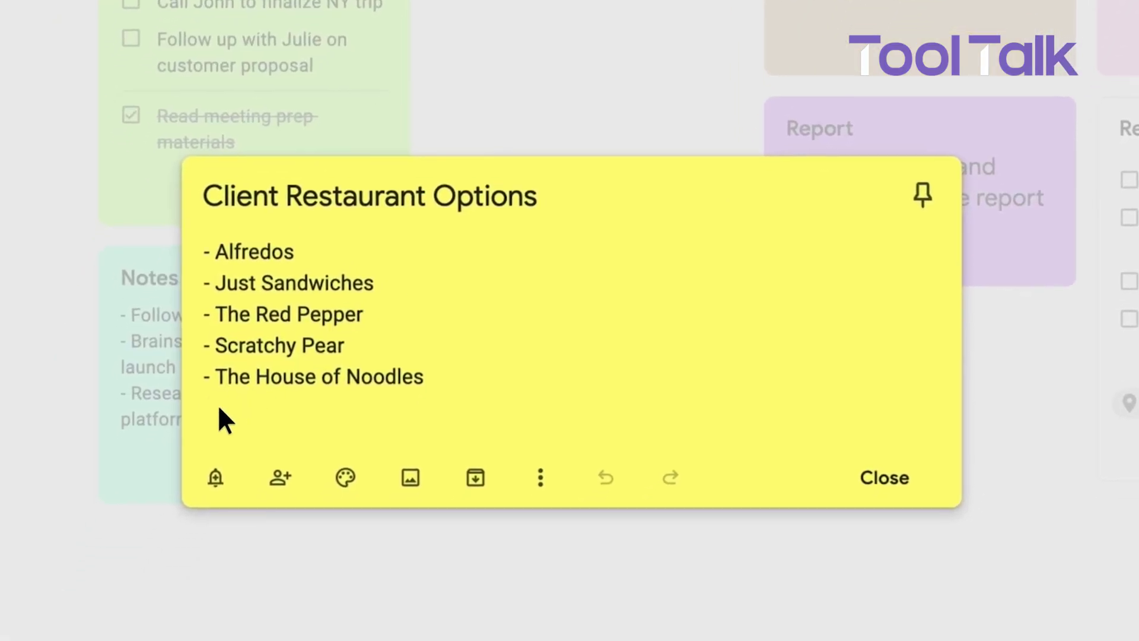
- Add a '- #work' line to apply the Work label, then filter the board to Work notes
left_click(219, 409)
key("Return")
type("- #")
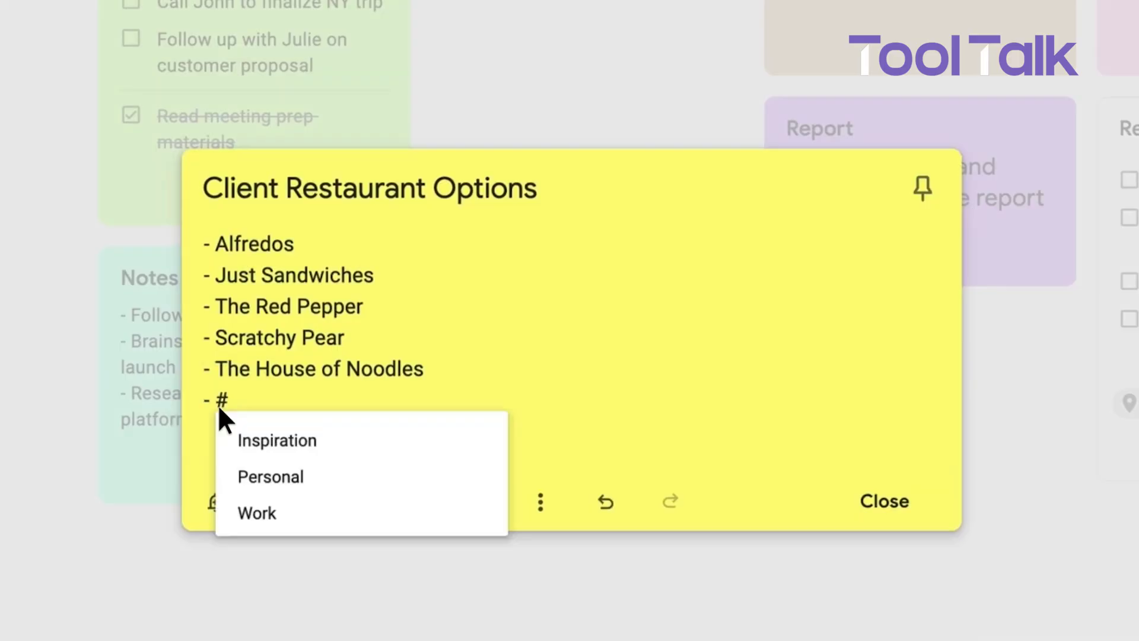
type("work")
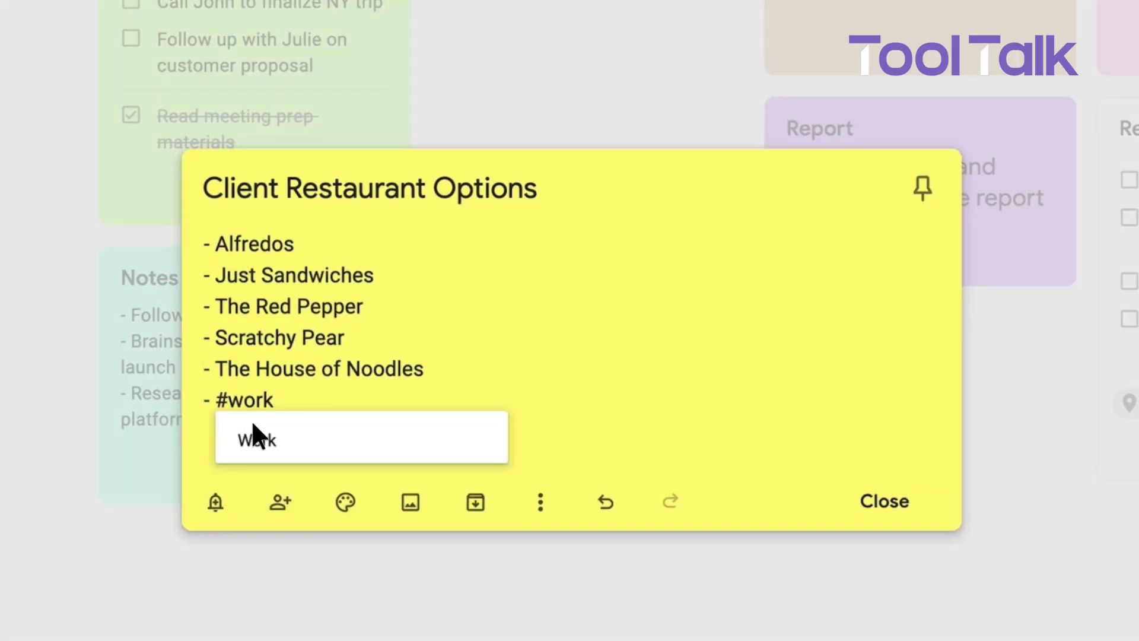
left_click(286, 440)
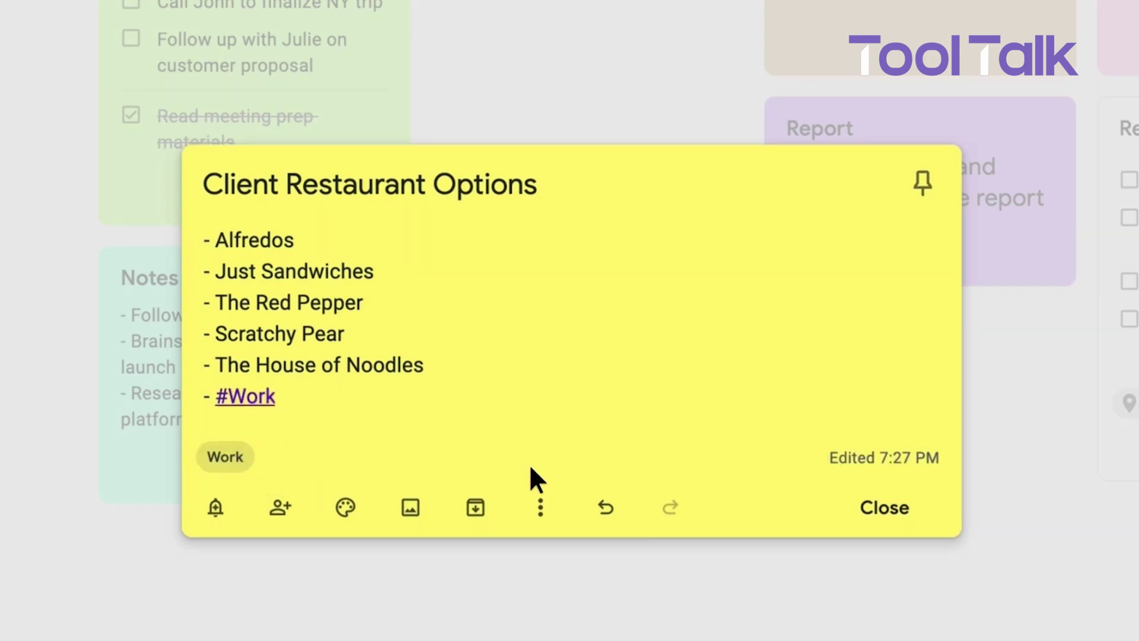
left_click(888, 509)
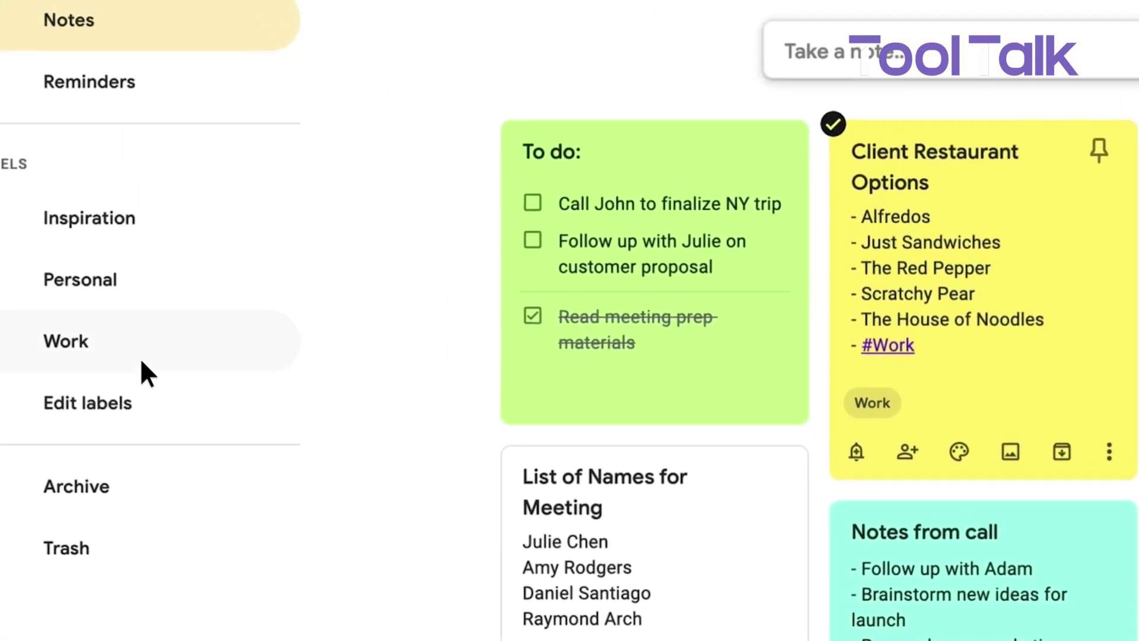
left_click(120, 360)
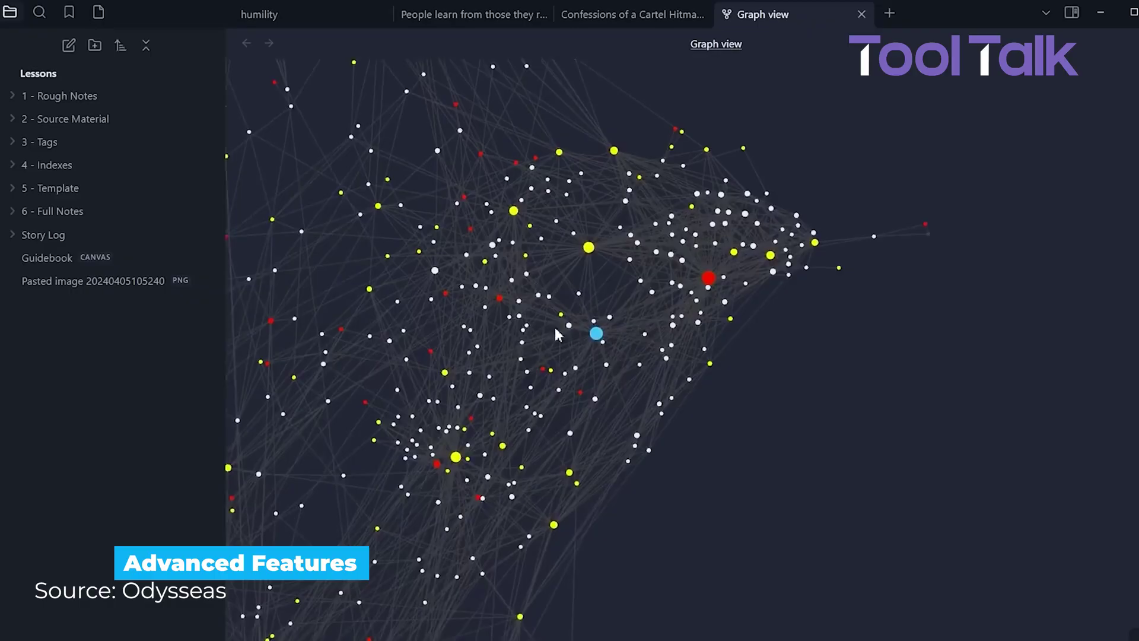
scroll(696, 364, "up", 10)
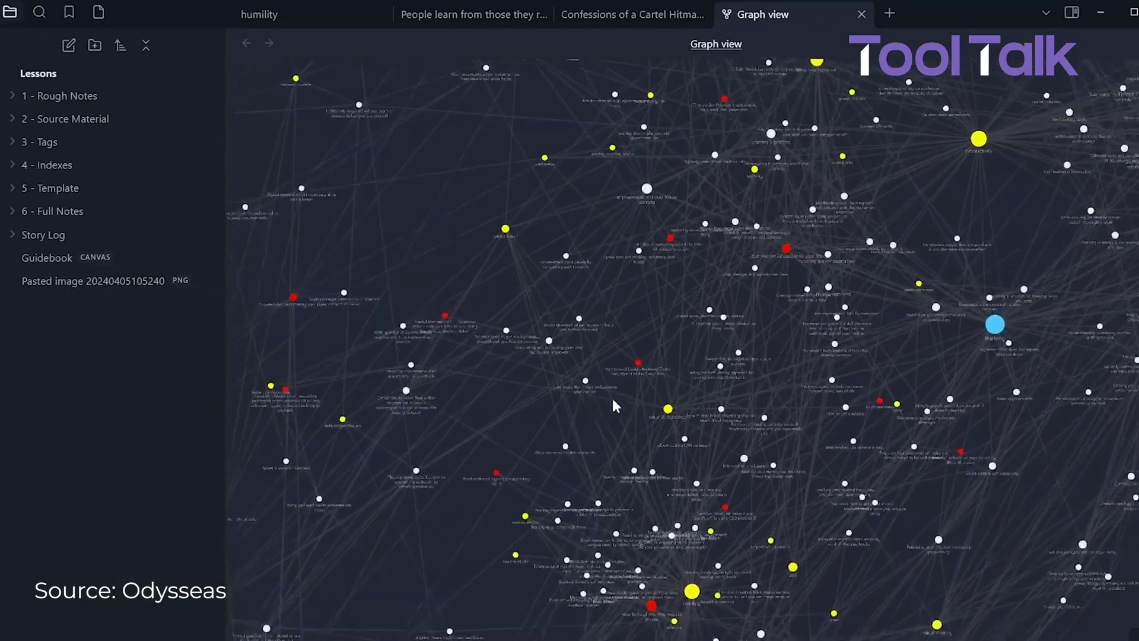
- Zoom into the vault's graph and pan over to another cluster of linked notes
left_click_drag(814, 239, 489, 572)
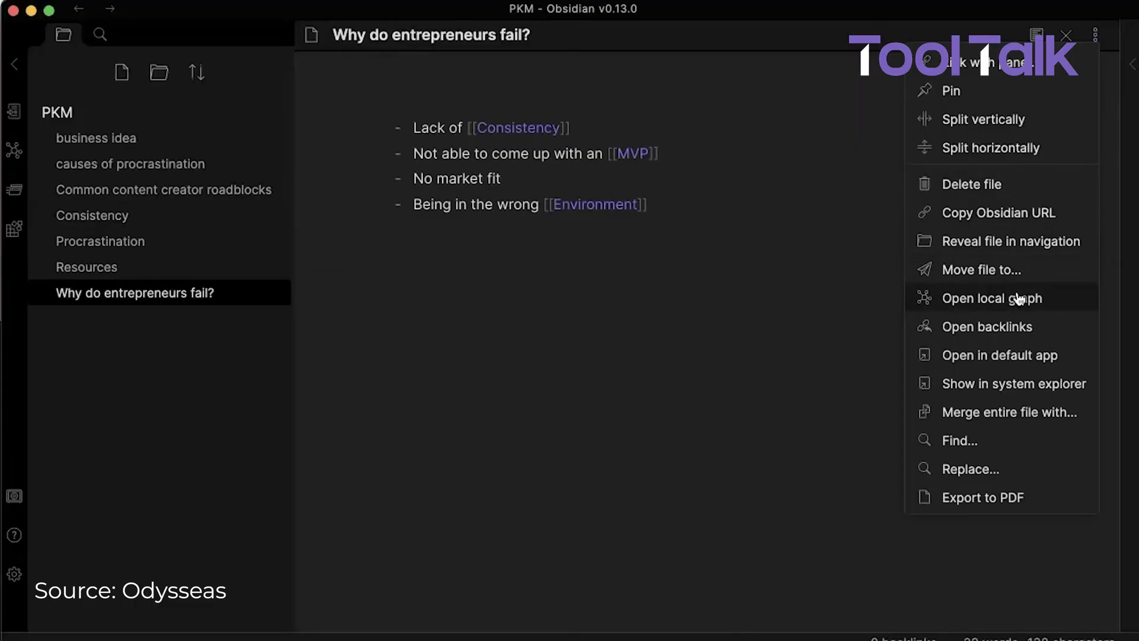
- Open the local graph of Why do entrepreneurs fail? and expand its Groups, Display and Filters settings
left_click(1019, 298)
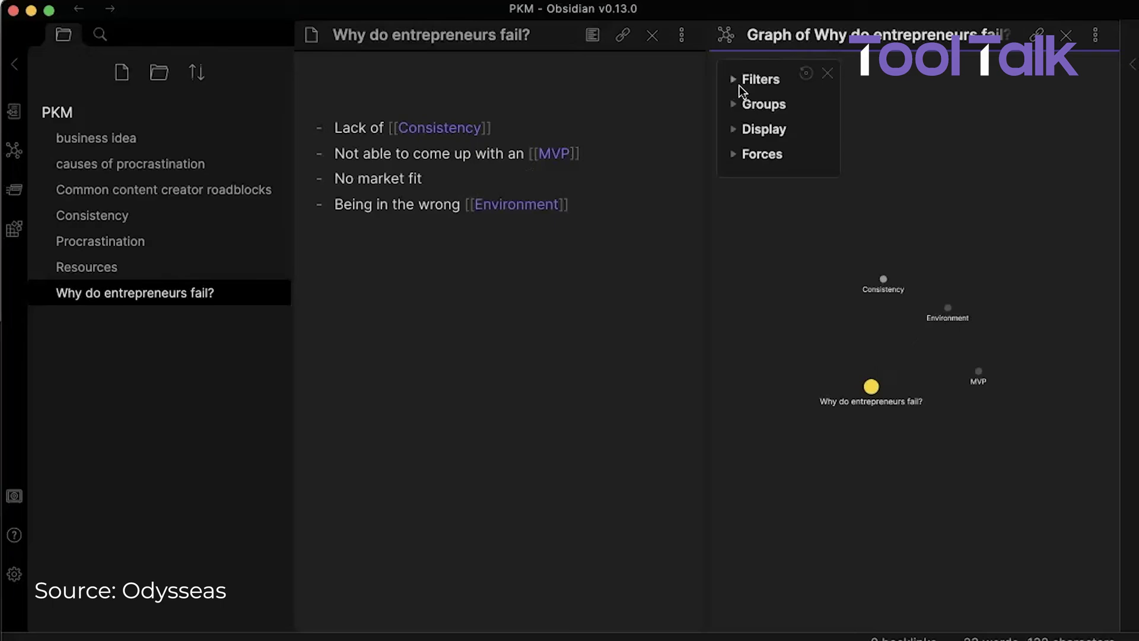
left_click(737, 106)
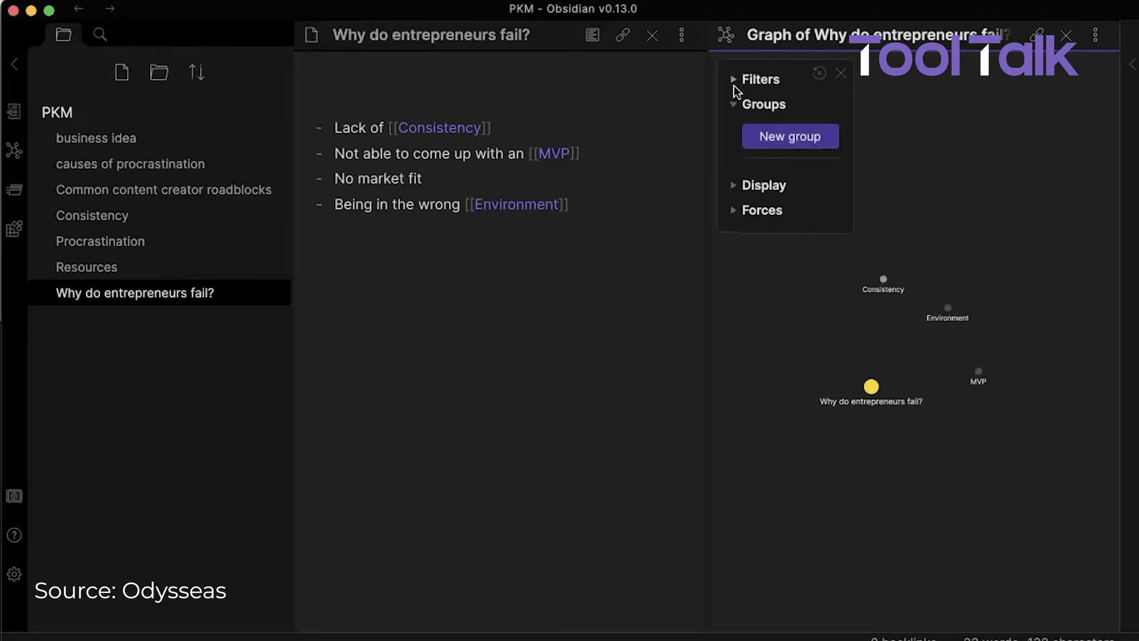
left_click(760, 185)
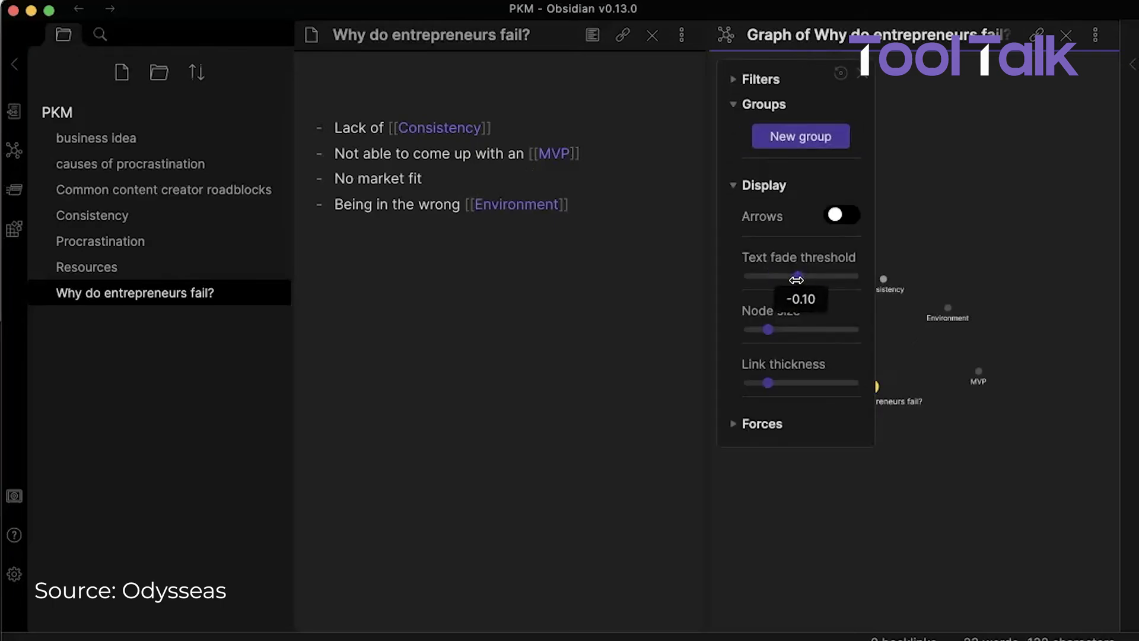
left_click(739, 79)
mouse_move(751, 181)
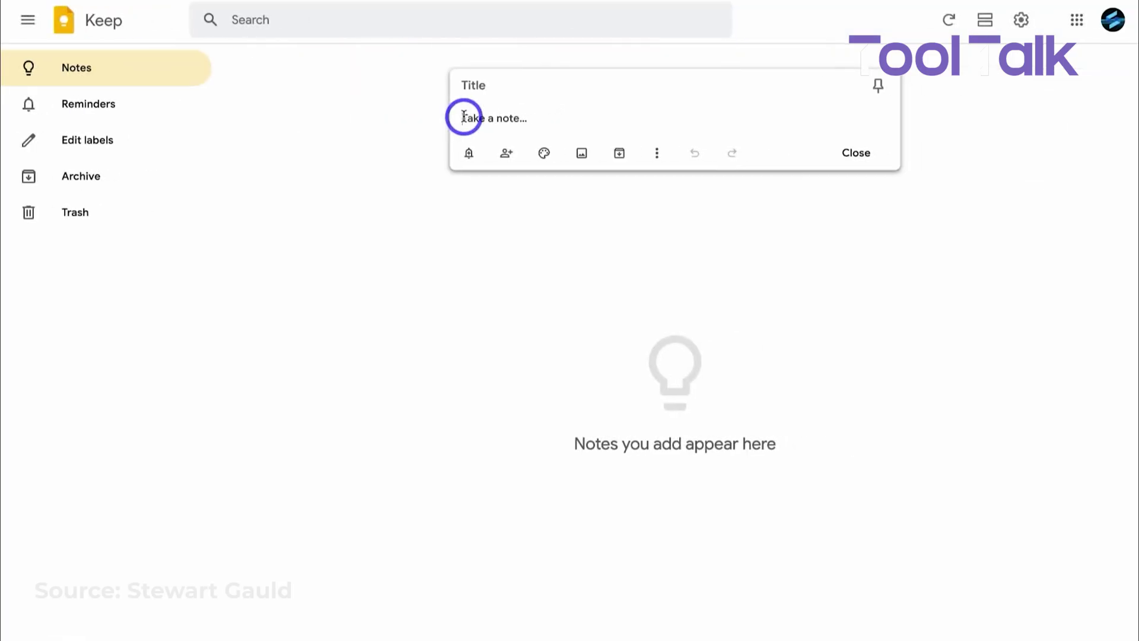
- Paste the 2500-visitors sentence, add the Website record title, and check reminder and collaborator options
type("2500 website visitors today (Best yet!) for Syndeo.co.nz")
left_click(471, 86)
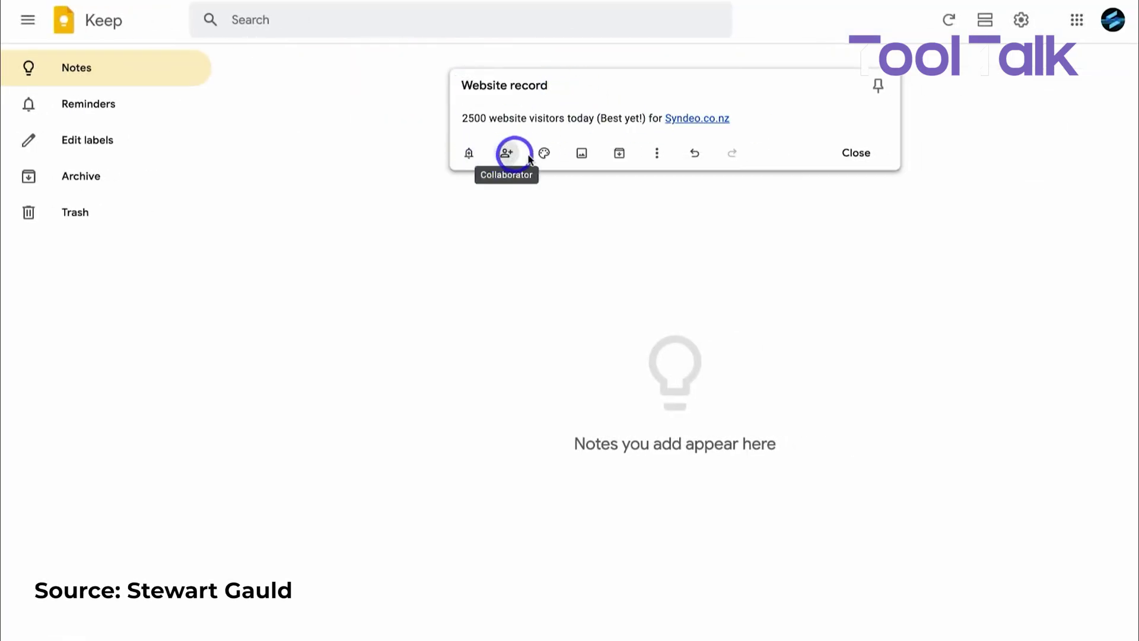
left_click(469, 153)
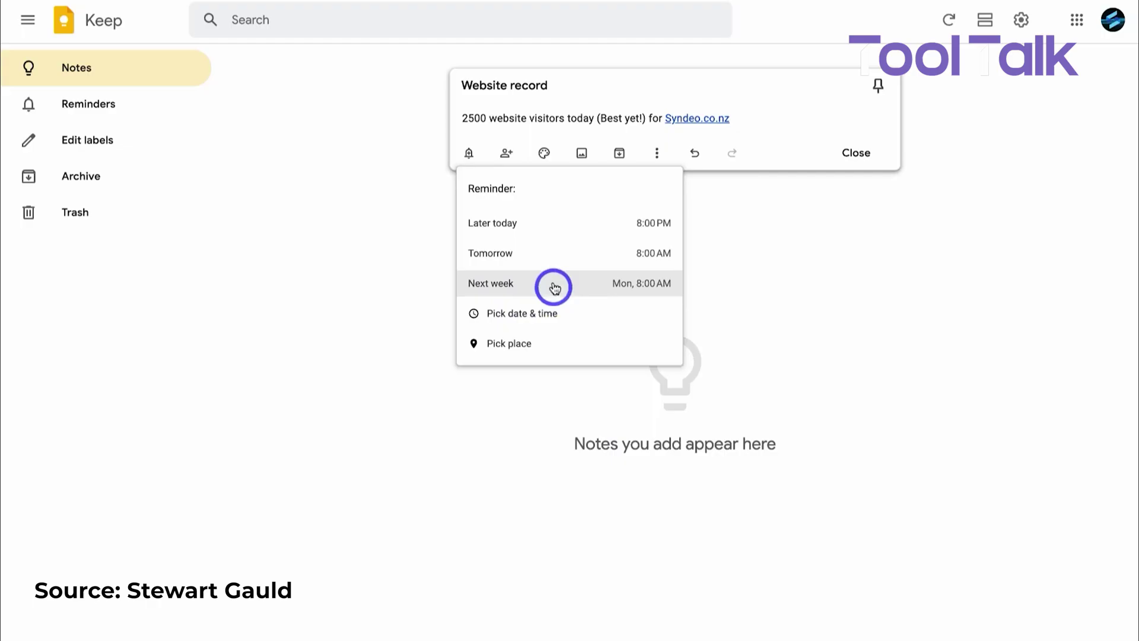
left_click(506, 154)
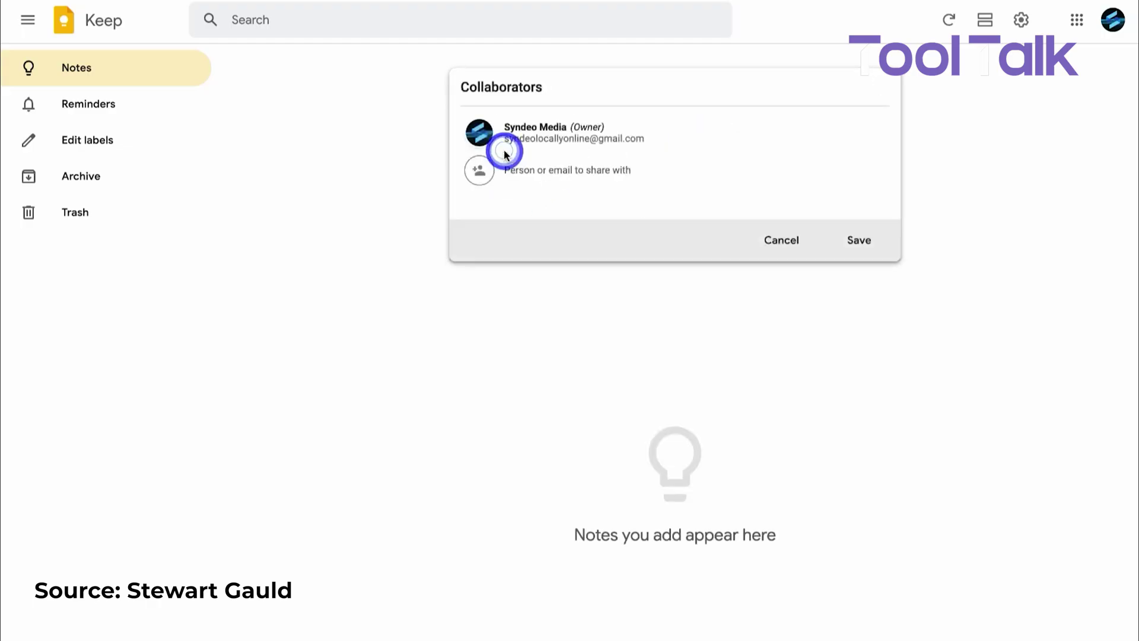
left_click(779, 248)
- Try yellow, blue and picture backgrounds, settle on sage green, then browse image attachment
left_click(544, 153)
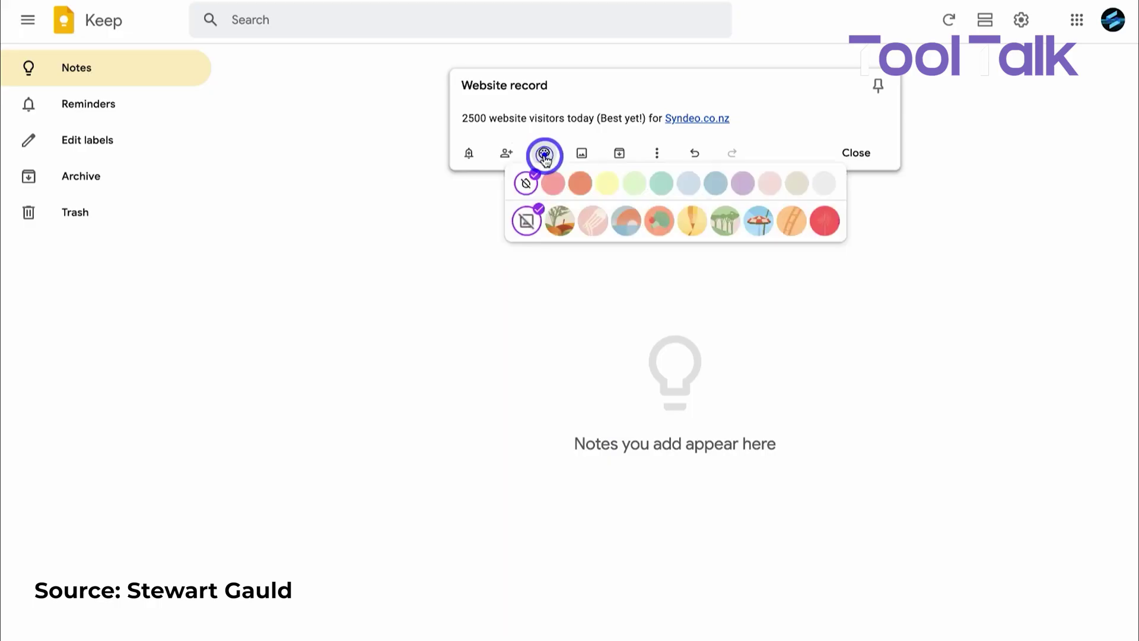
left_click(608, 183)
left_click(716, 184)
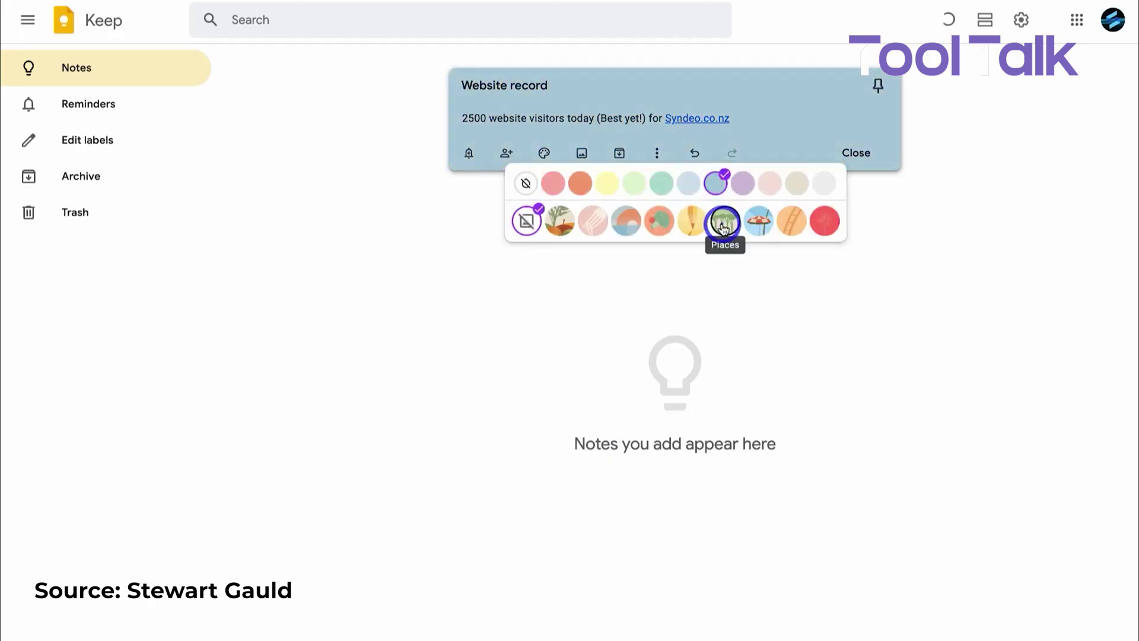
left_click(659, 222)
left_click(661, 185)
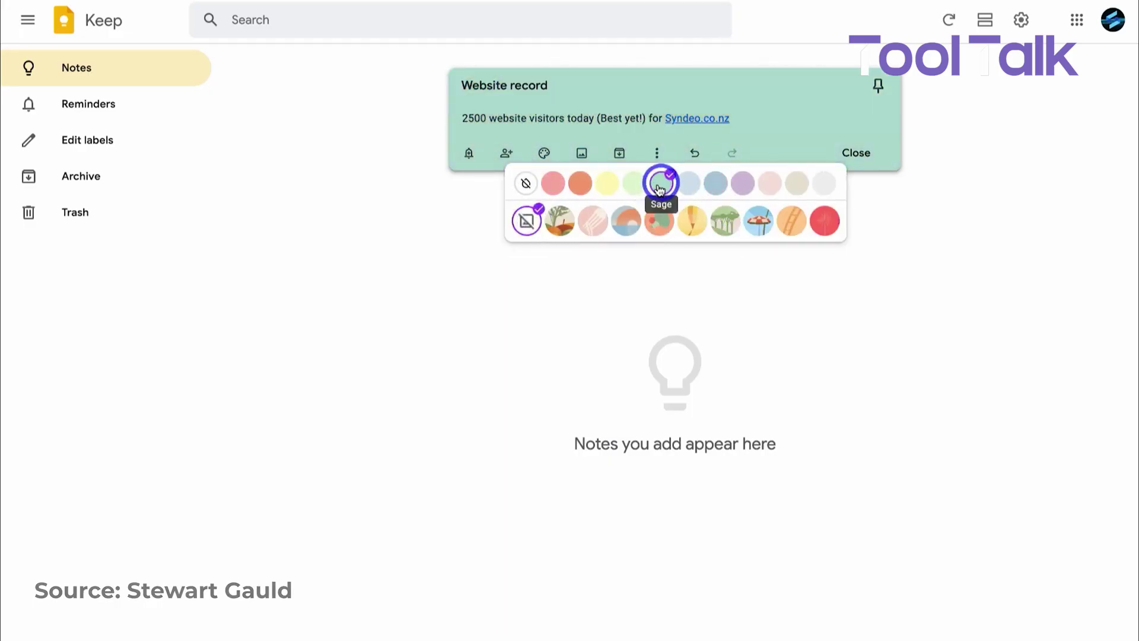
left_click(582, 153)
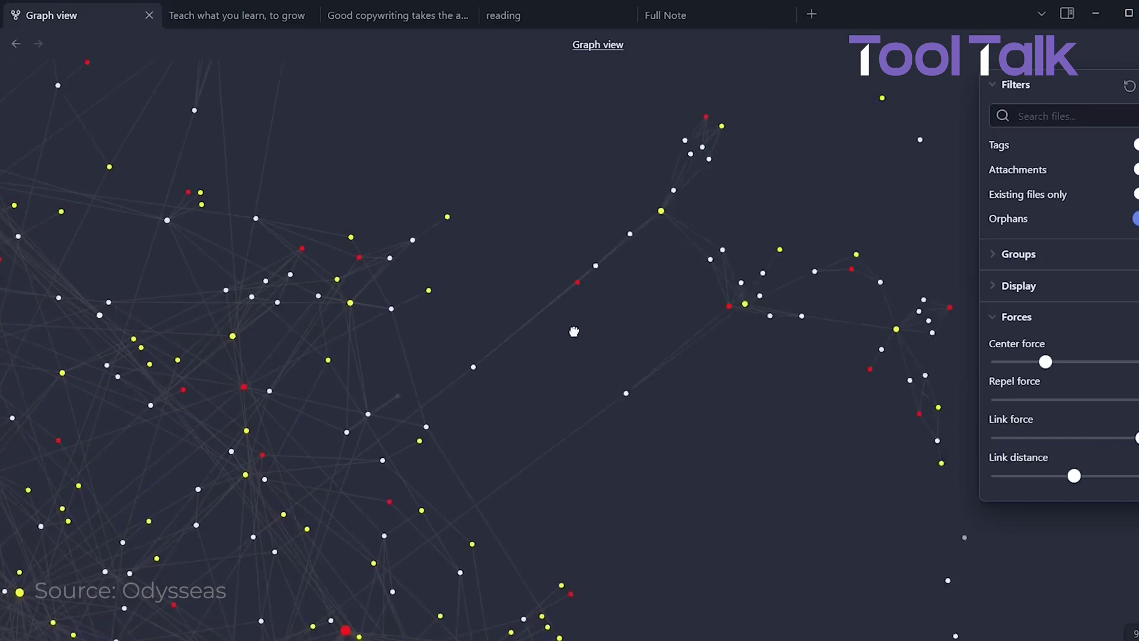
scroll(617, 389, "up", 10)
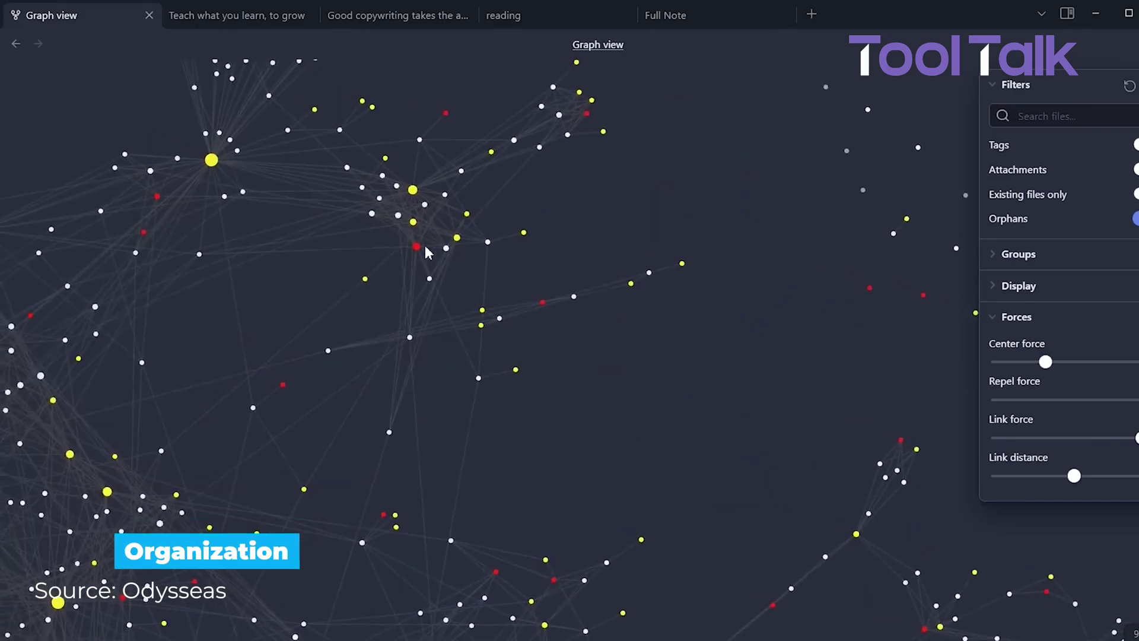
left_click_drag(481, 348, 523, 414)
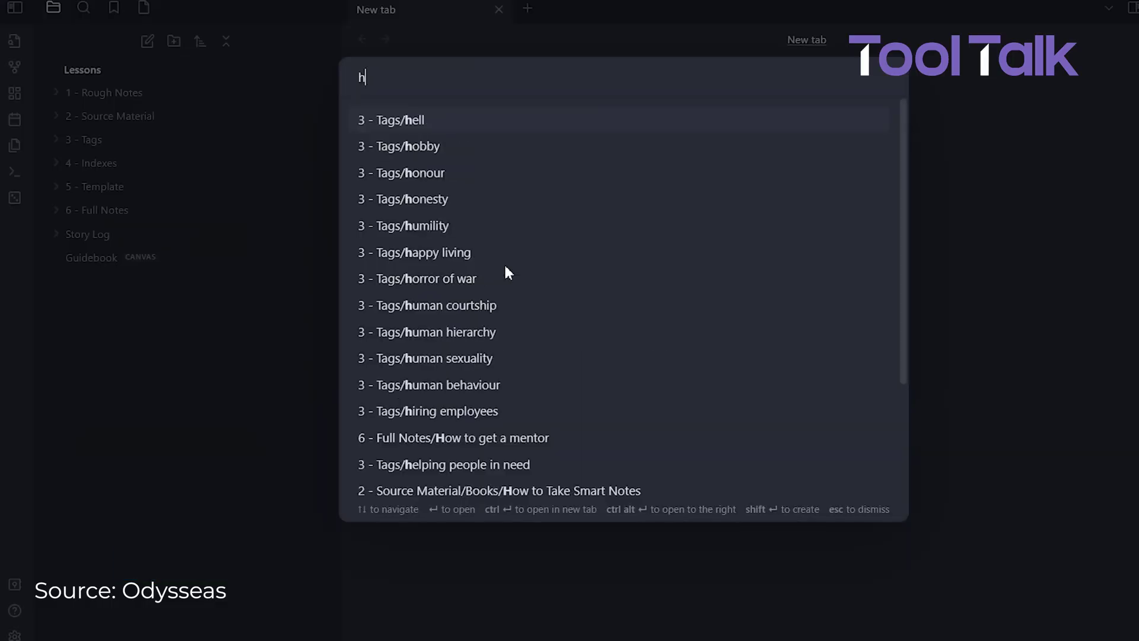
- Find a note matching 'umility', read through it, then open the Mentorship is valuable note
type("umility")
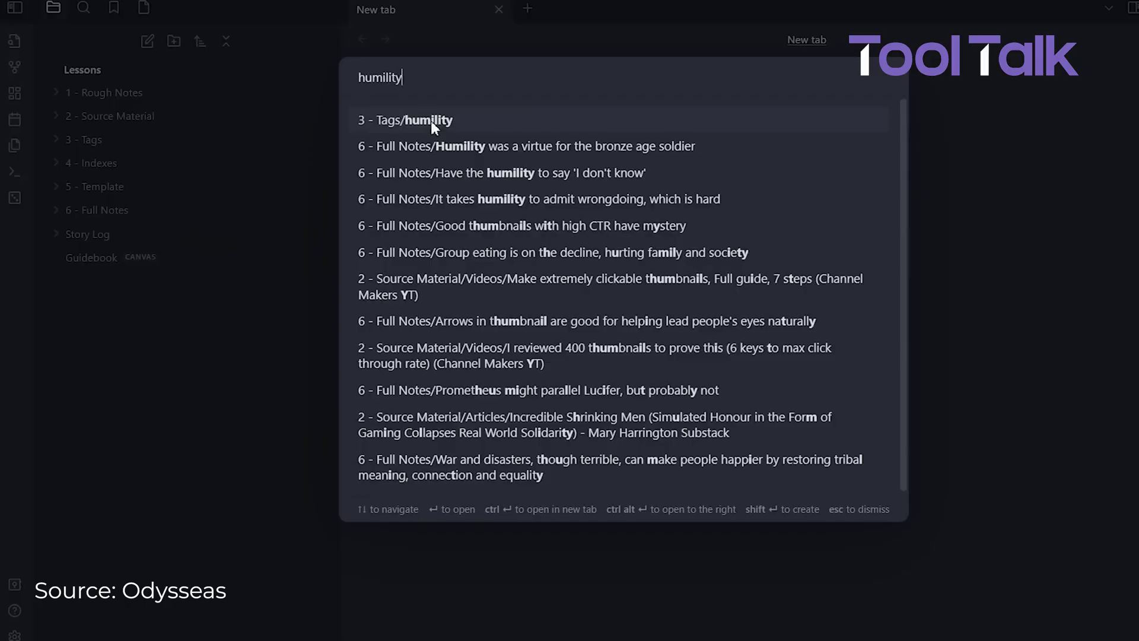
left_click(431, 119)
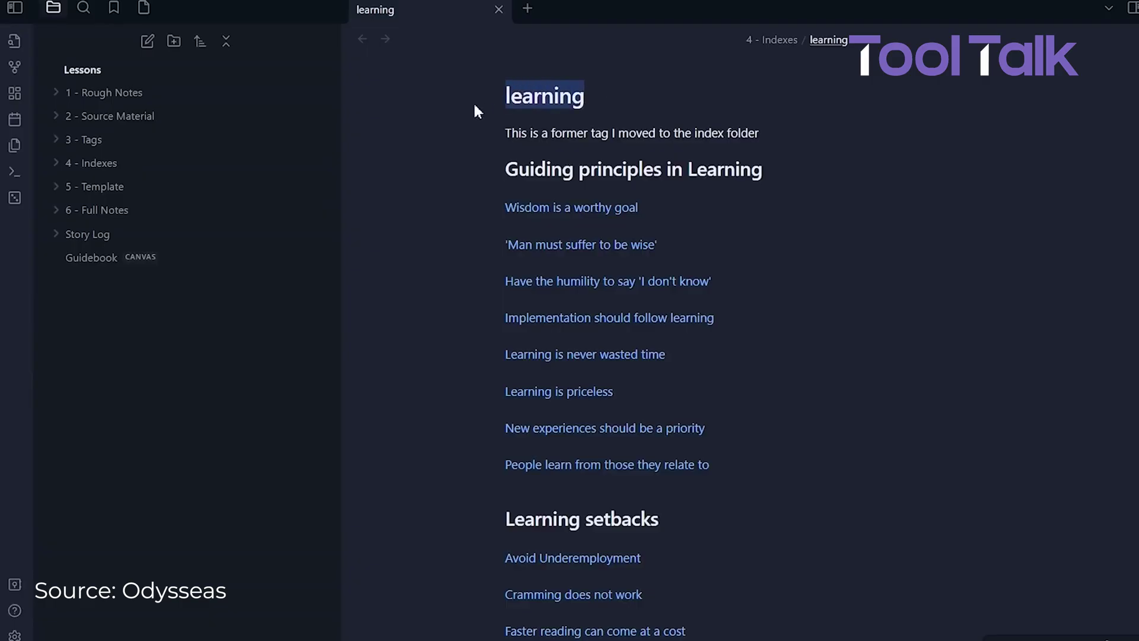
scroll(692, 204, "down", 5)
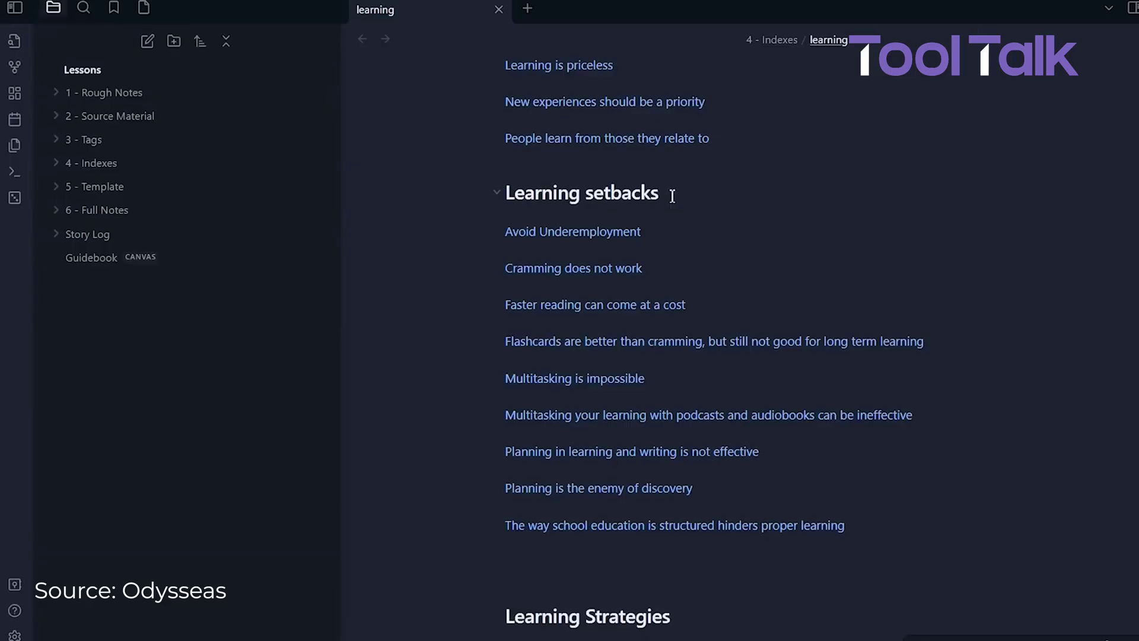
scroll(662, 236, "down", 15)
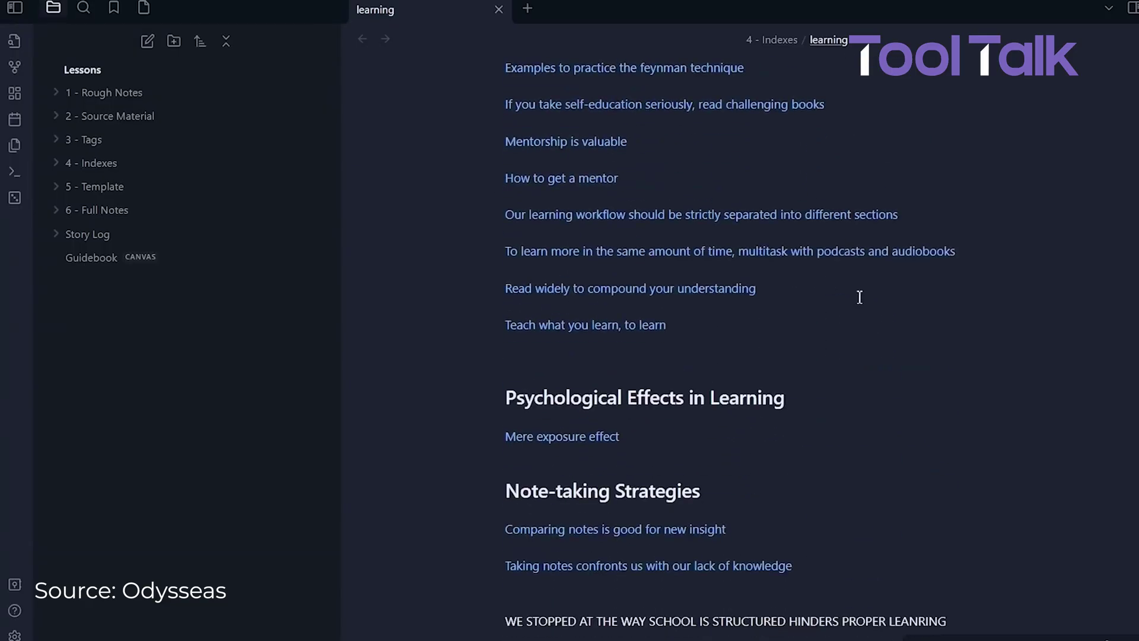
scroll(930, 307, "down", 1)
scroll(921, 316, "up", 7)
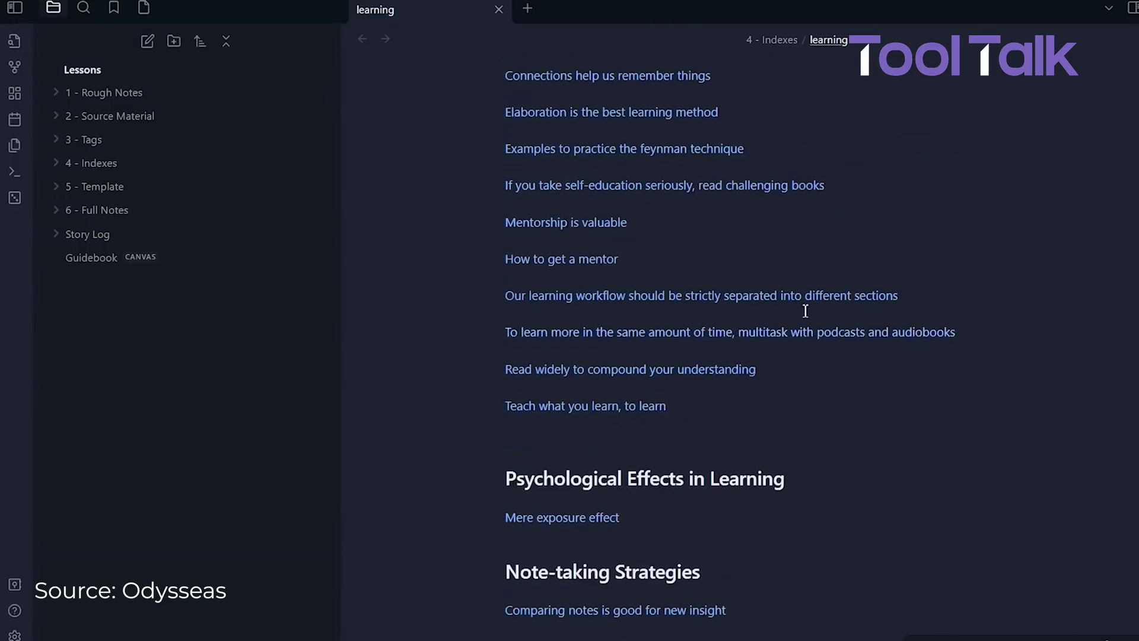
scroll(655, 259, "up", 3)
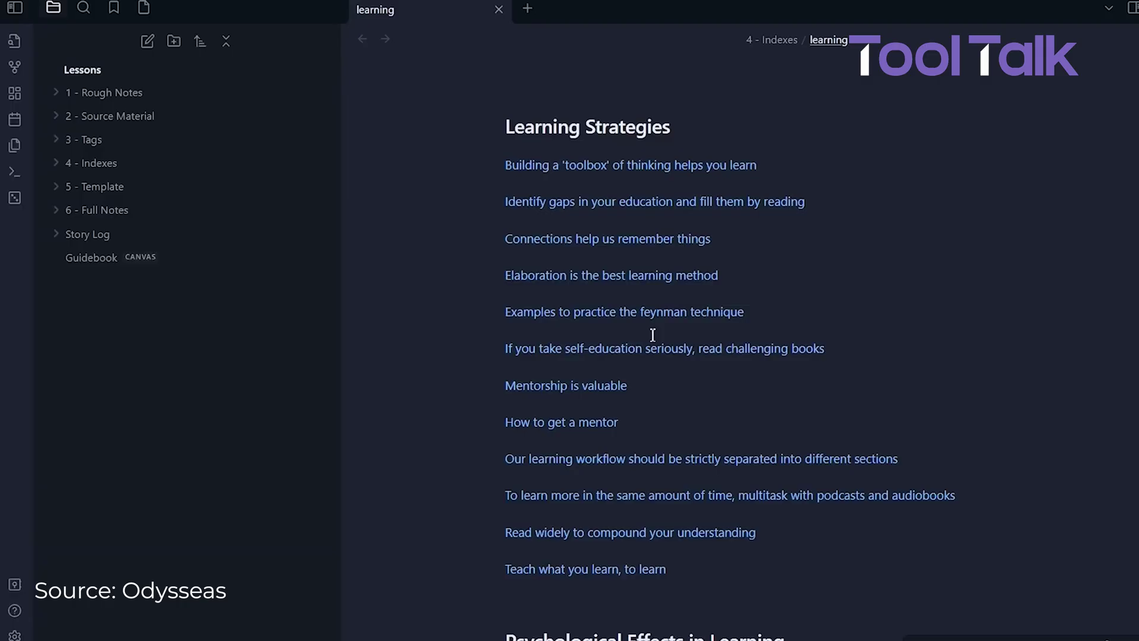
left_click(579, 386)
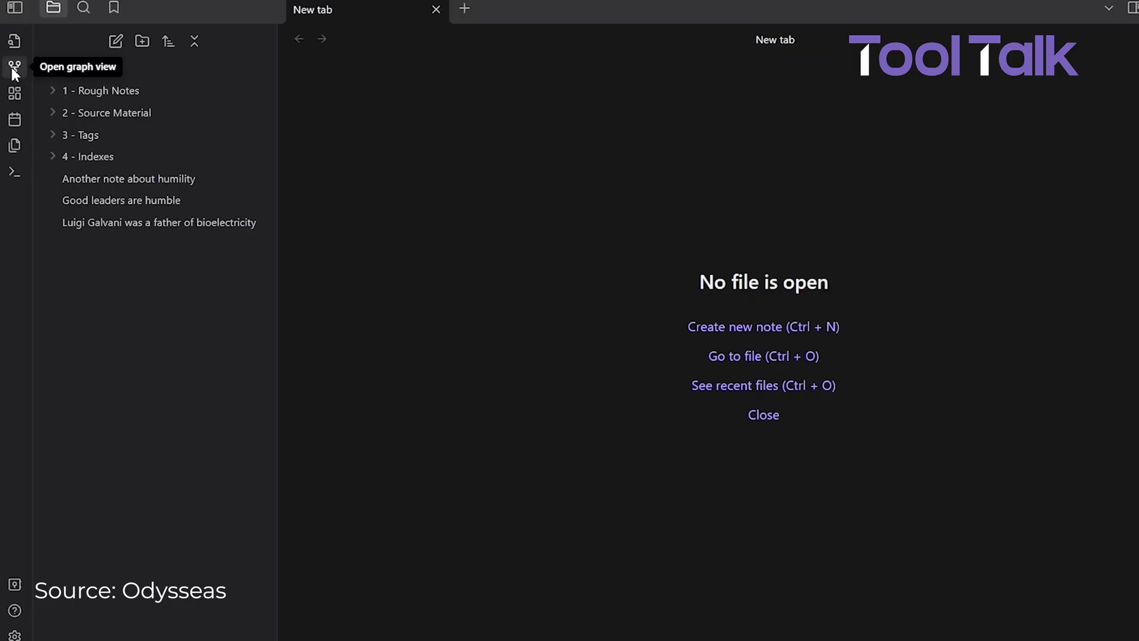
- View the vault's graph with the linked notes centred, and create a folder named '5 - Templates'
left_click(14, 67)
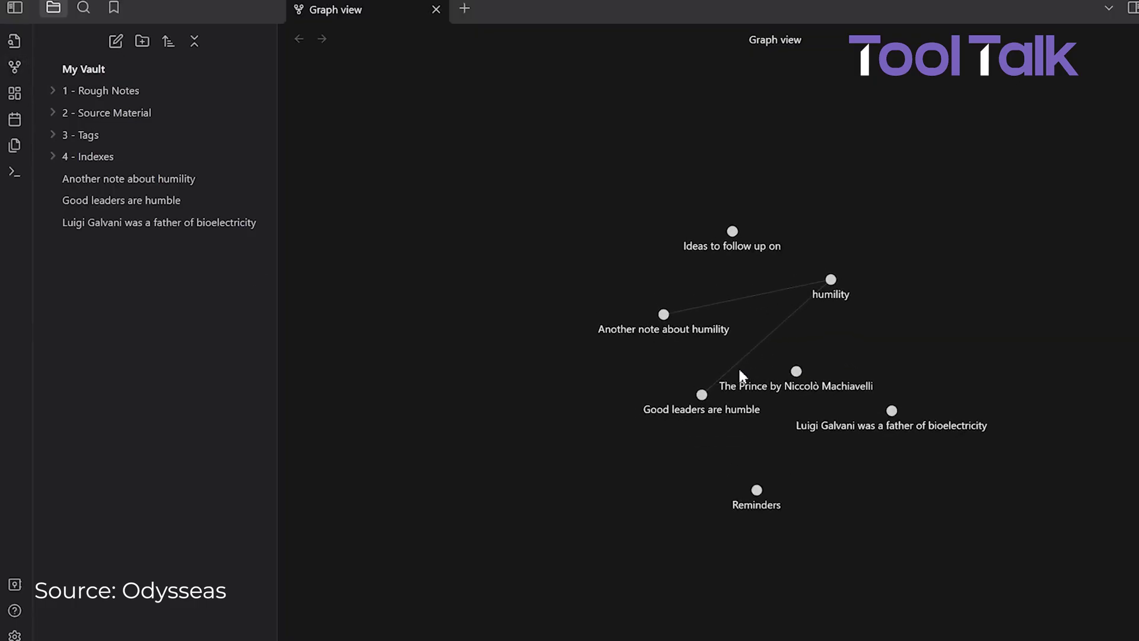
scroll(740, 371, "down", 5)
scroll(740, 371, "up", 5)
left_click_drag(803, 318, 628, 336)
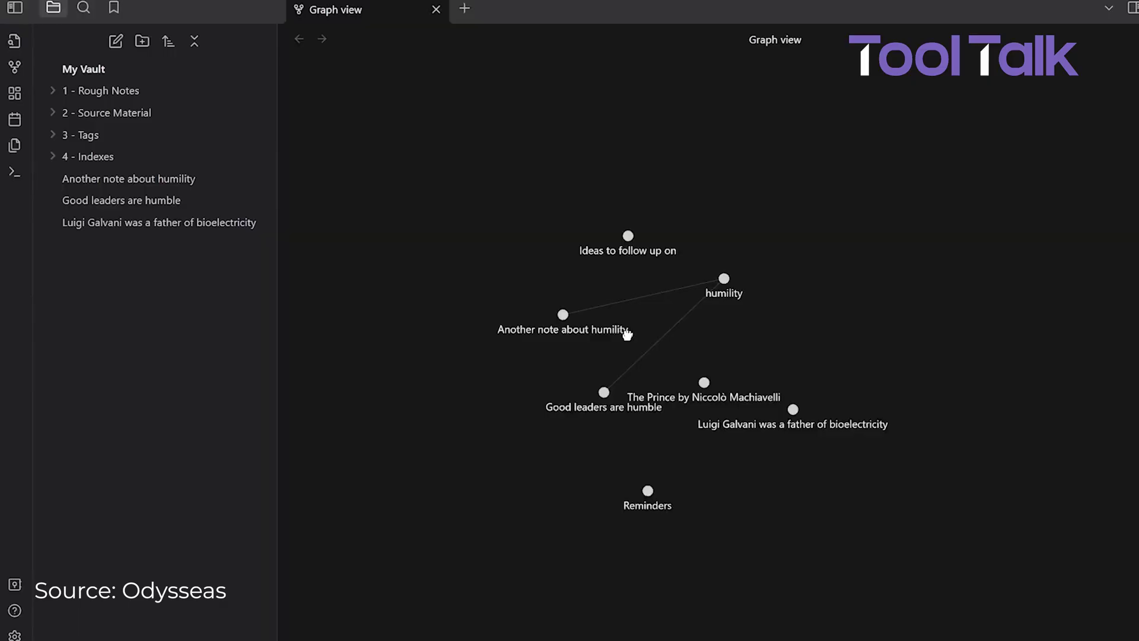
left_click(143, 42)
type("5 - Templates")
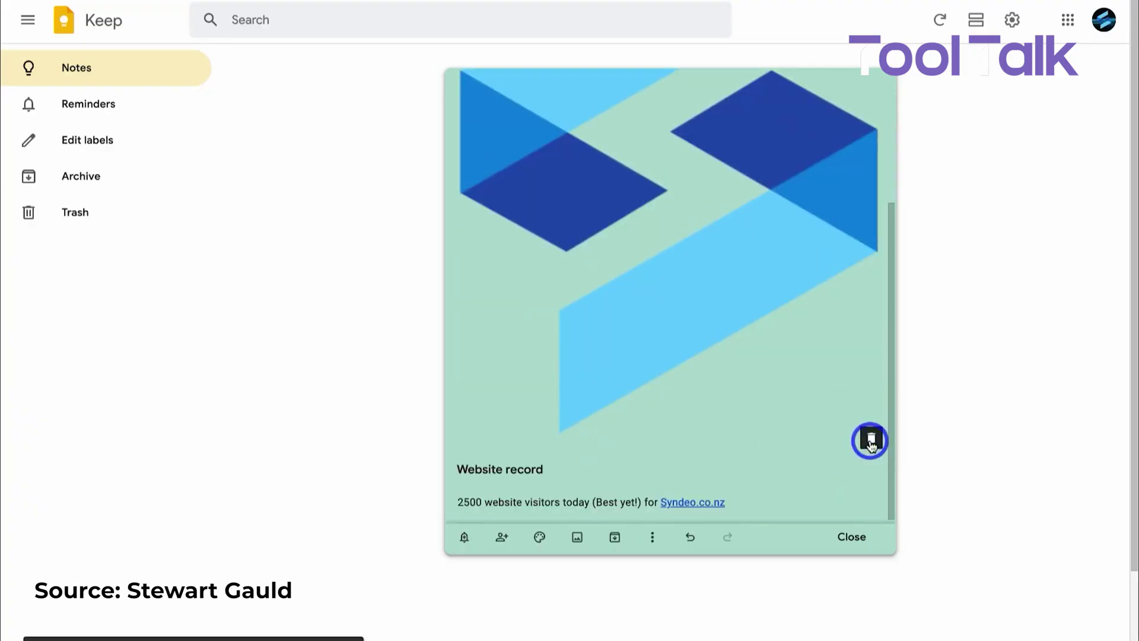
- Delete the image from the Website record note, label it 'My website', and return to the grid
left_click(870, 442)
left_click(657, 153)
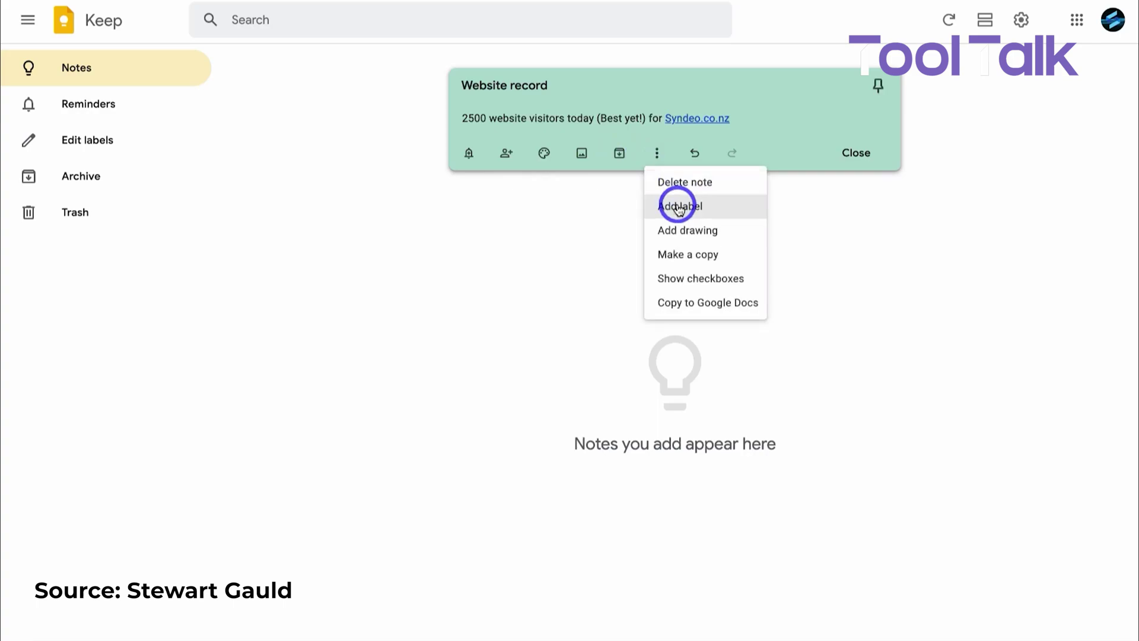
left_click(710, 206)
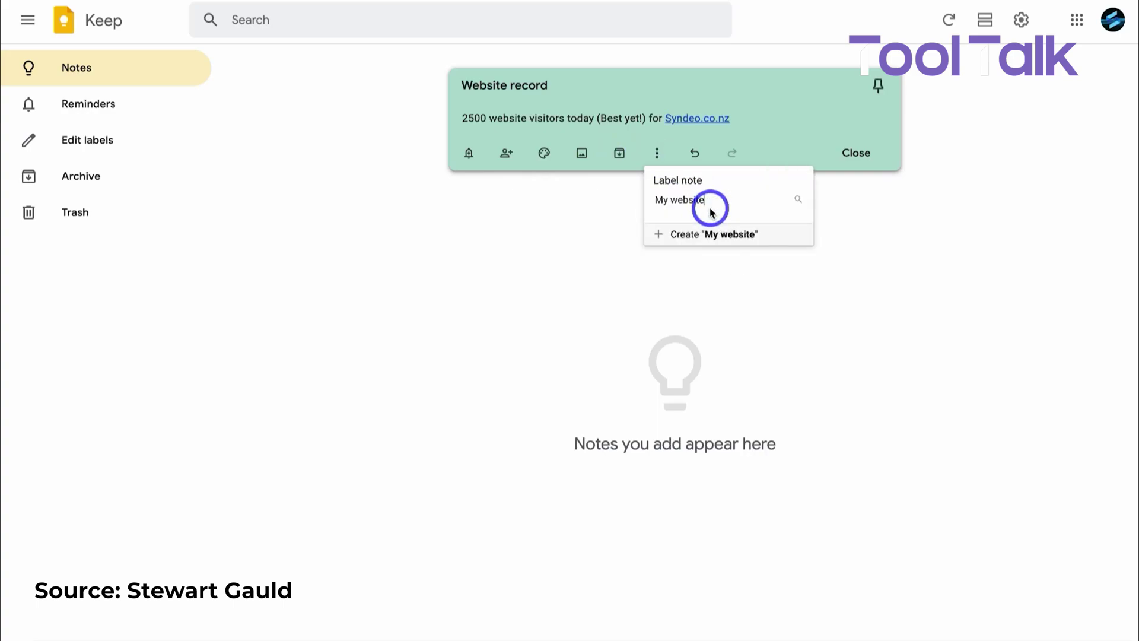
left_click(706, 234)
left_click(562, 154)
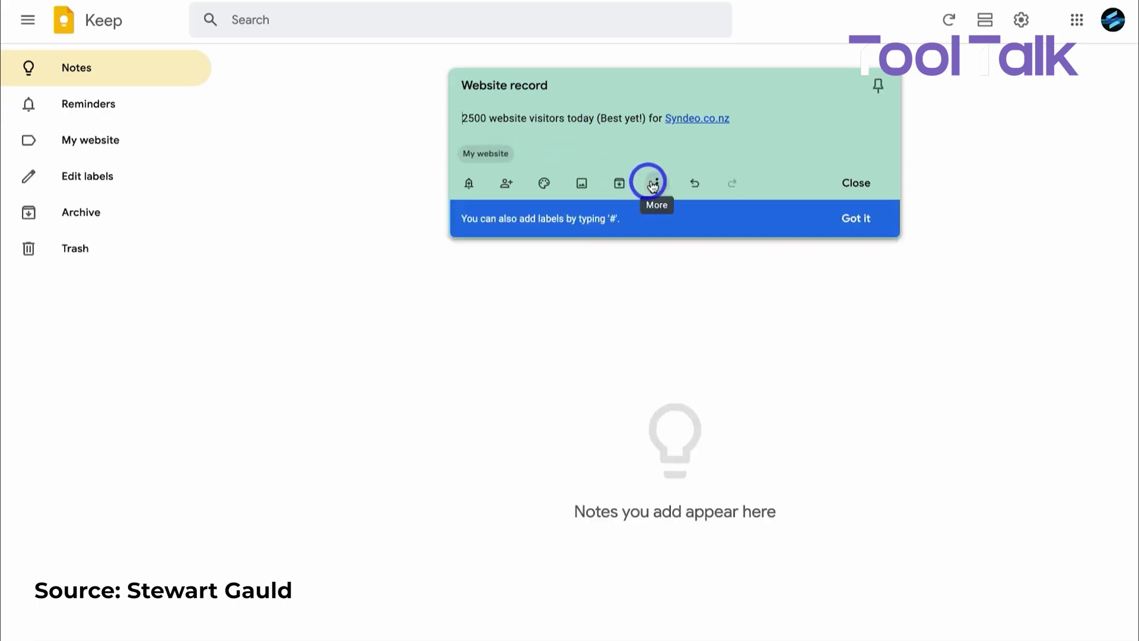
left_click(656, 183)
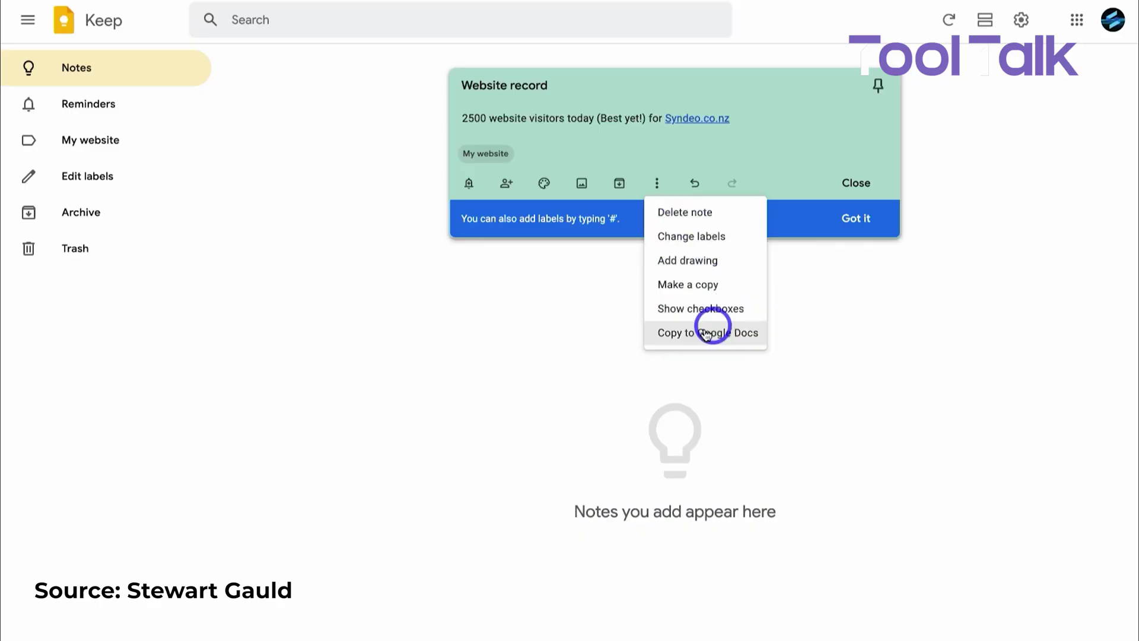
left_click(794, 152)
left_click(854, 181)
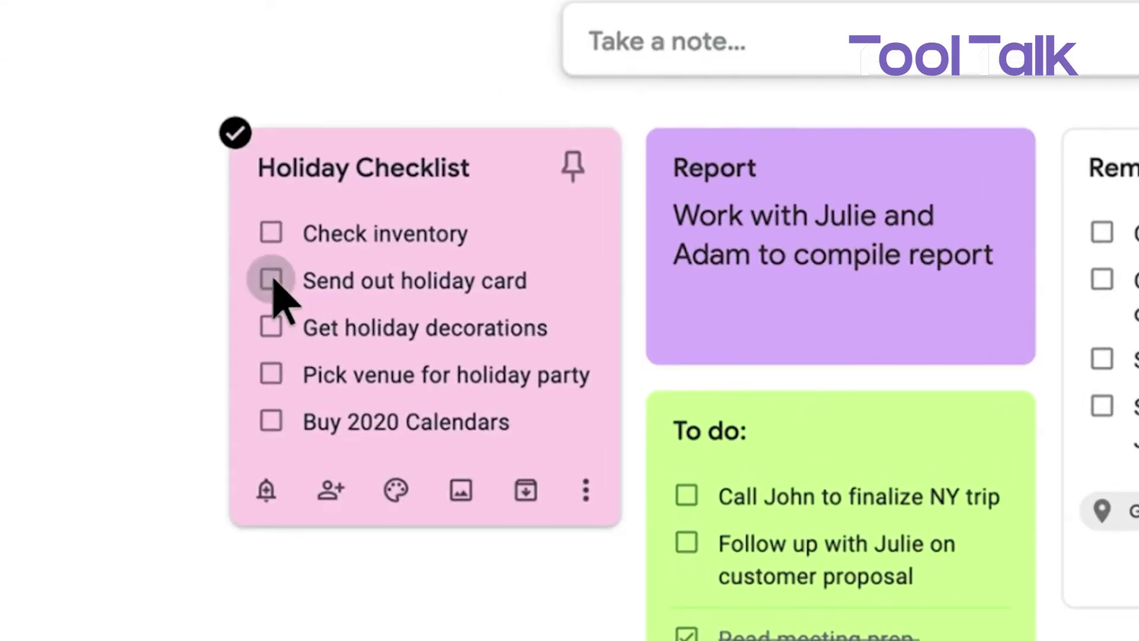
- Check off 'Send out holiday card' and 'Get holiday decorations' in the Holiday Checklist
left_click(273, 282)
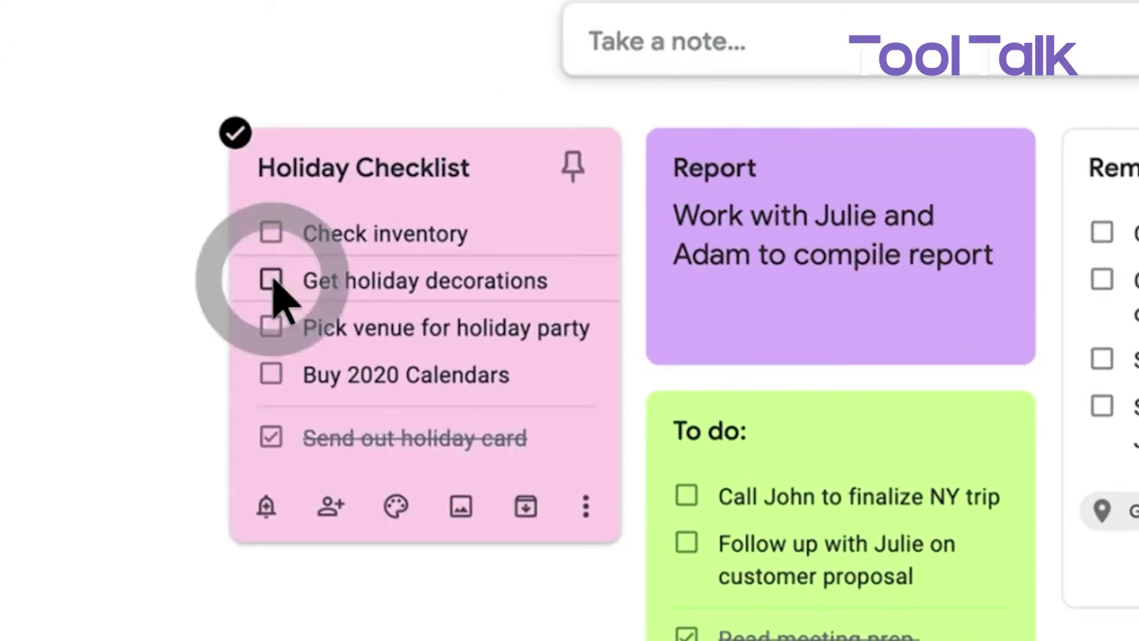
left_click(273, 281)
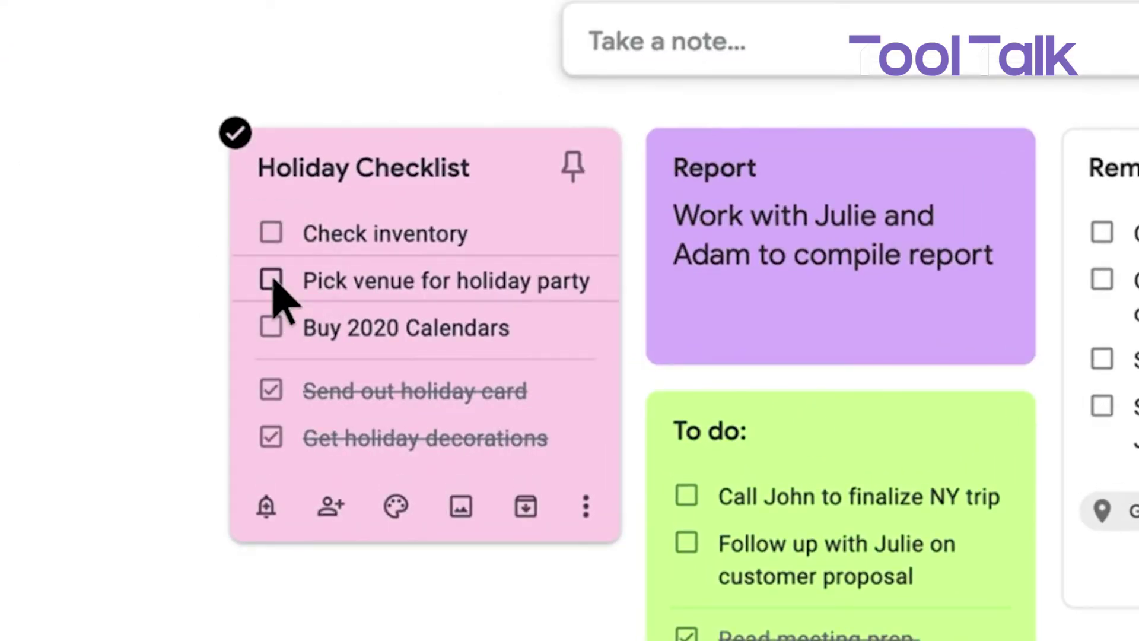